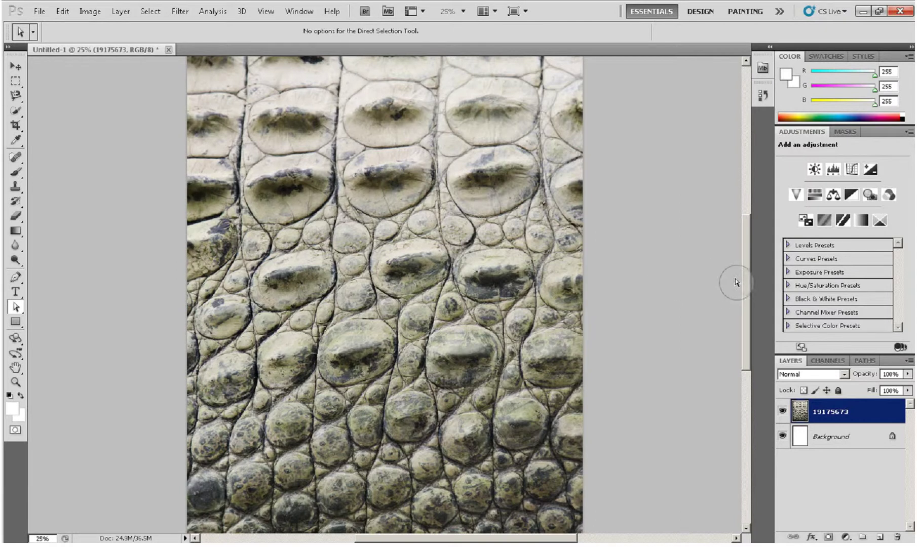
# Build a blocky selection near the centre of the 19175673 layer from overlapping rectangular marquees, subtracting smaller rectangles from it
pyautogui.rightClick(821, 410)
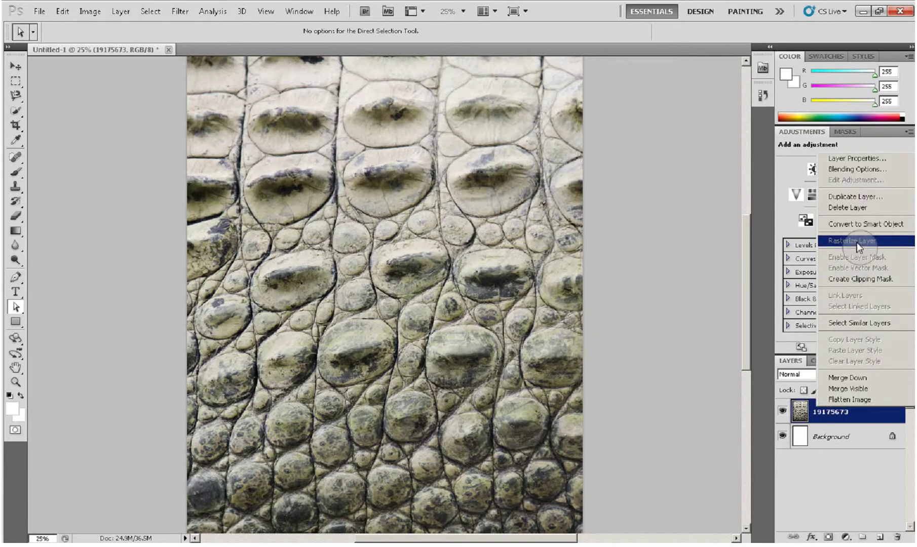
pyautogui.click(831, 414)
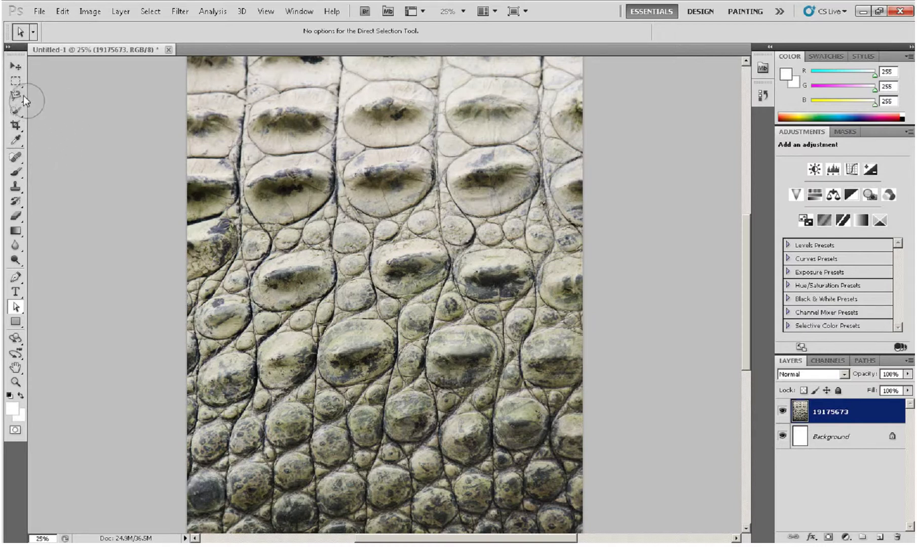
pyautogui.click(17, 83)
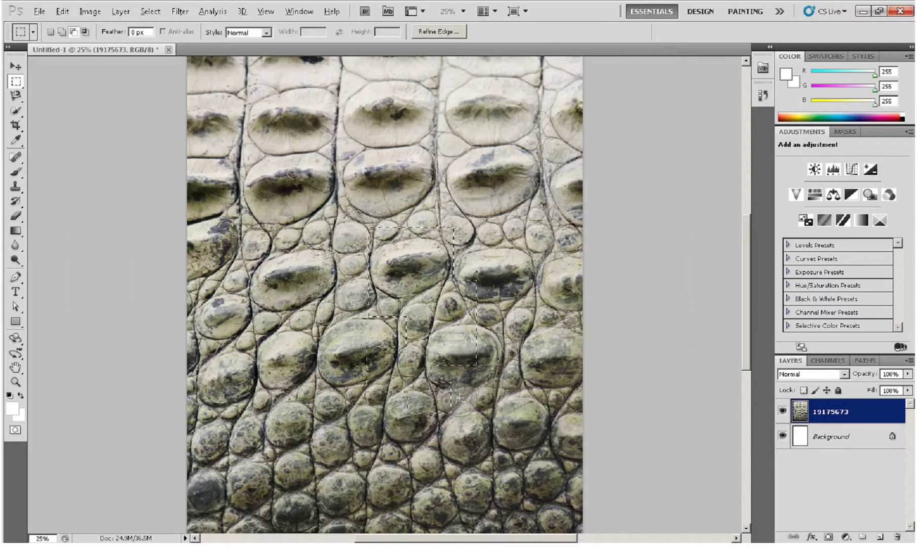
pyautogui.moveTo(384, 289); pyautogui.dragTo(425, 336)
pyautogui.moveTo(391, 248); pyautogui.dragTo(394, 250)
pyautogui.moveTo(467, 243); pyautogui.dragTo(423, 253)
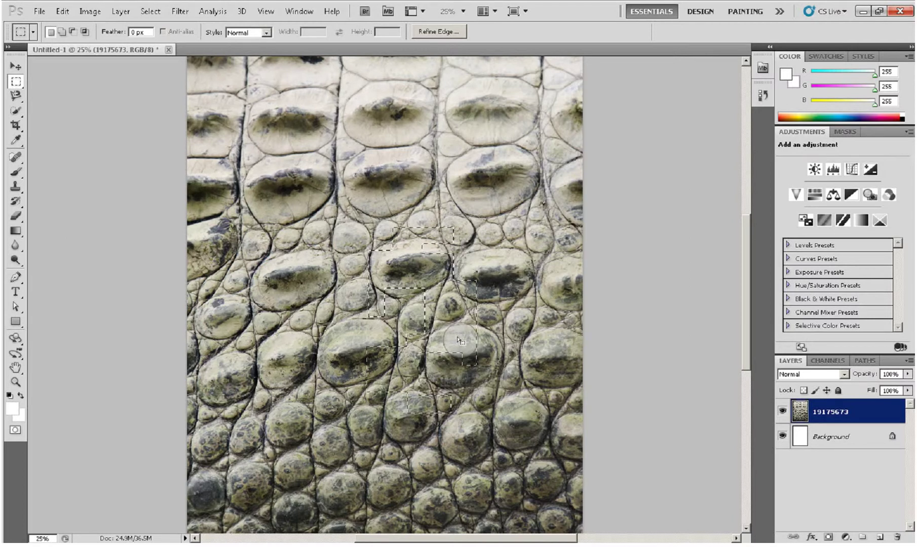
# Copy the blocky selection to a new layer and check the cutout by temporarily hiding the 19175673 layer
pyautogui.hotkey('ctrl', 'j')
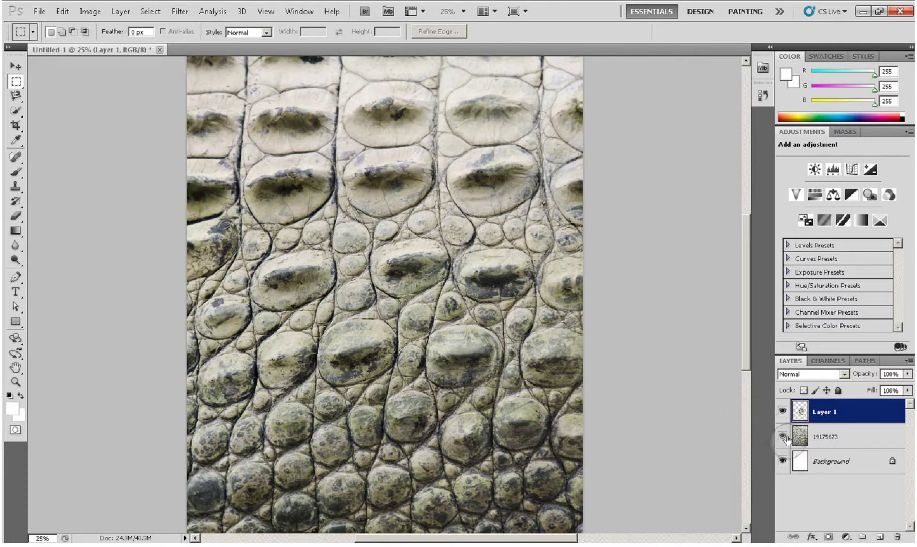
pyautogui.click(783, 435)
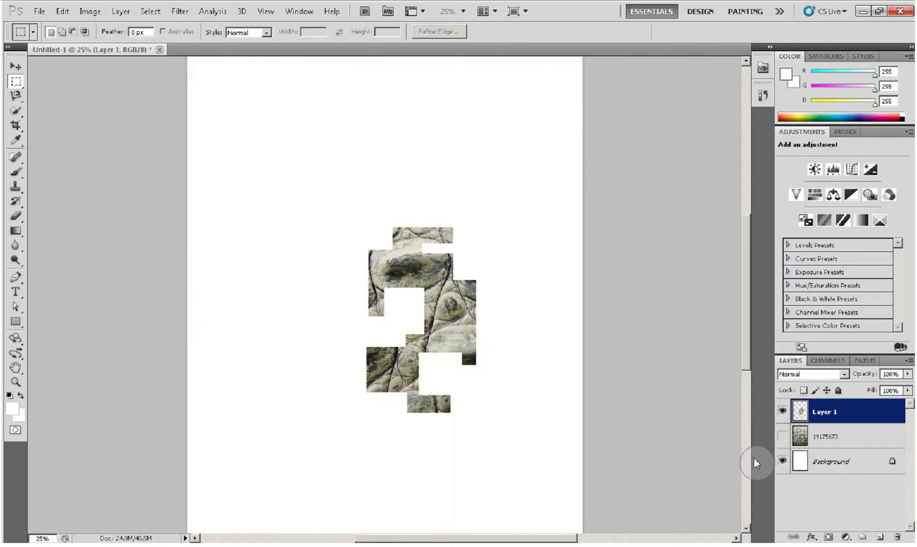
pyautogui.click(780, 435)
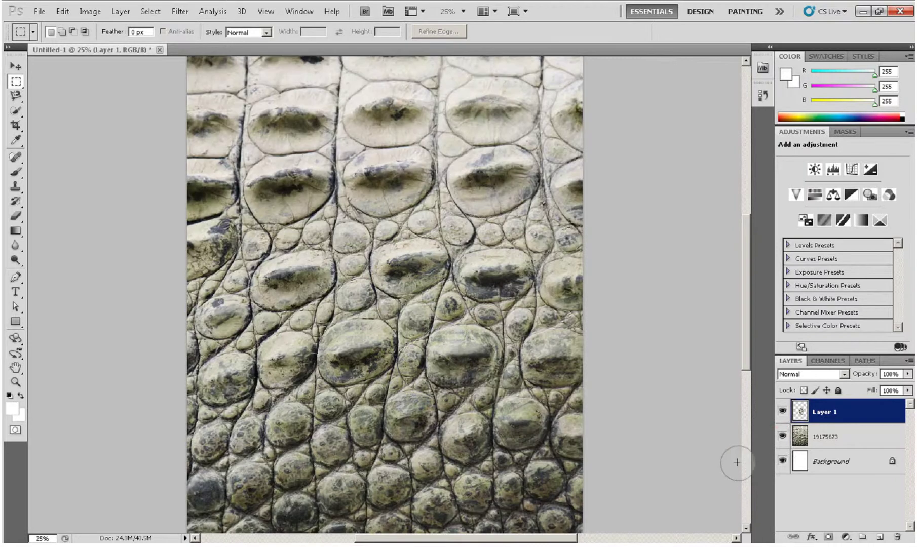
# On the 19175673 layer, combine overlapping elliptical marquees, subtract small ellipses from them, and copy the selected area to a new layer
pyautogui.click(811, 437)
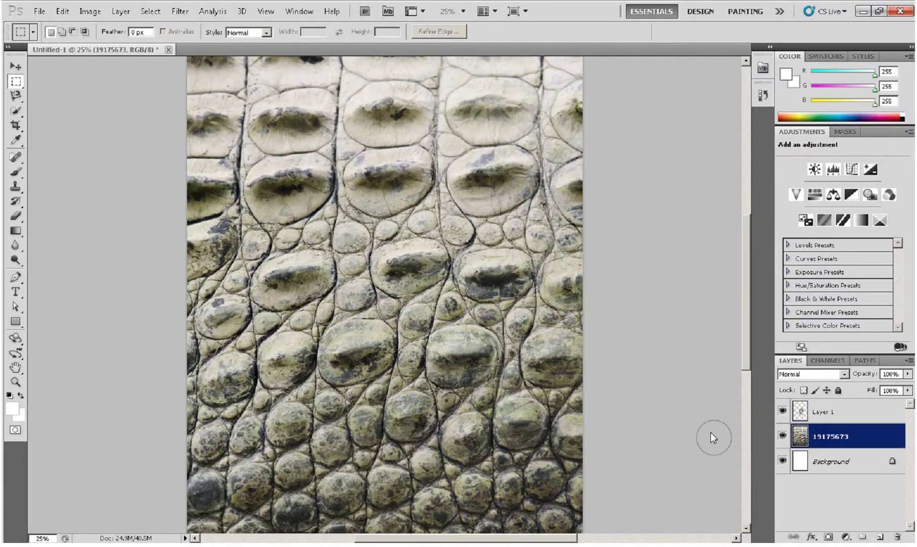
pyautogui.click(17, 93)
pyautogui.click(15, 80)
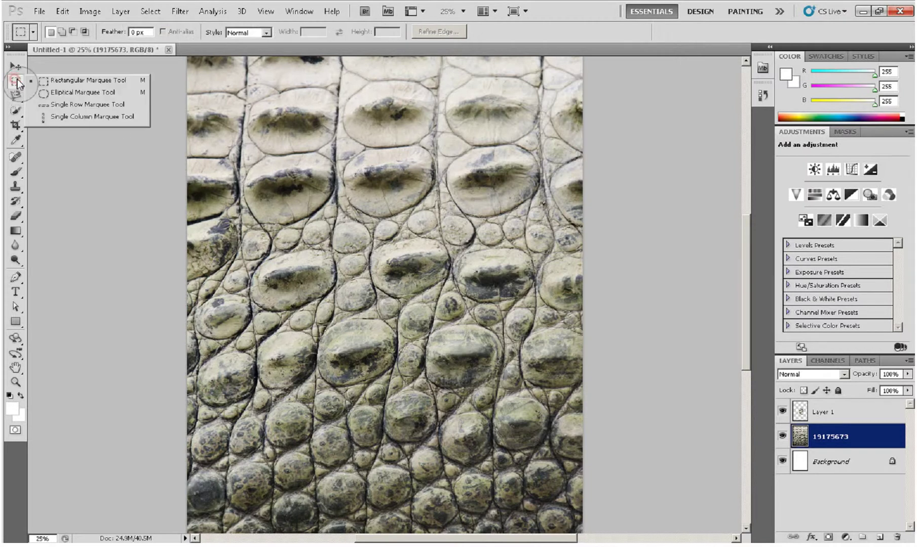
pyautogui.click(44, 93)
pyautogui.click(328, 191)
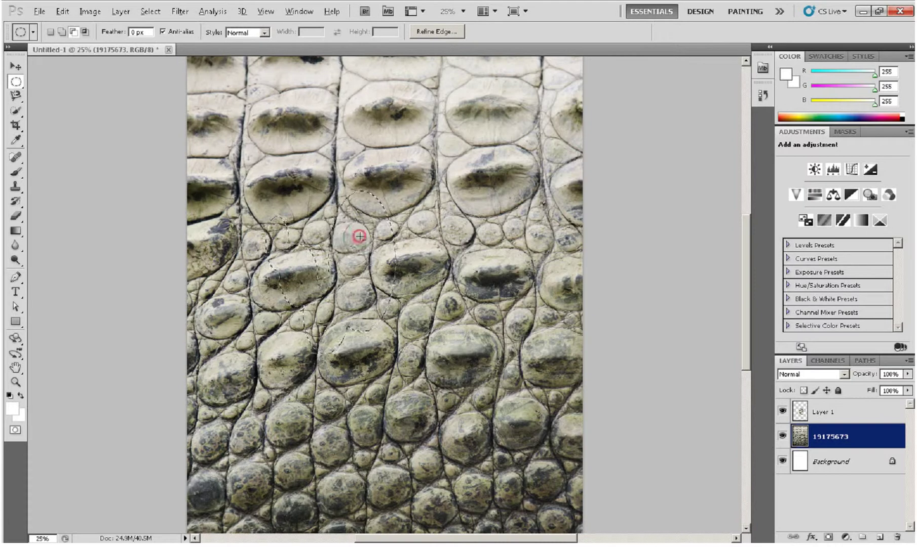
pyautogui.moveTo(343, 252)
pyautogui.mouseDown()
pyautogui.moveTo(375, 280)
pyautogui.moveTo(339, 291)
pyautogui.moveTo(349, 313)
pyautogui.mouseUp()
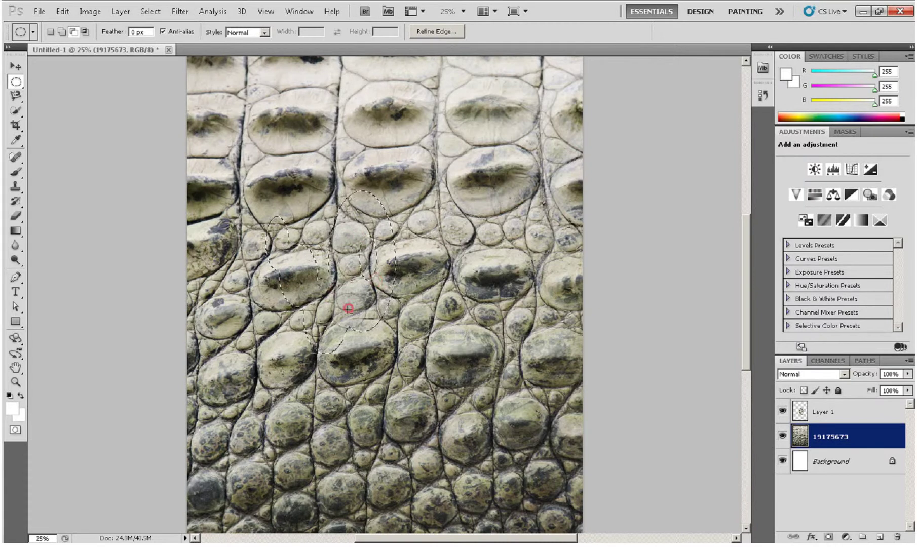
pyautogui.moveTo(292, 272); pyautogui.dragTo(301, 284)
pyautogui.moveTo(271, 233); pyautogui.dragTo(278, 244)
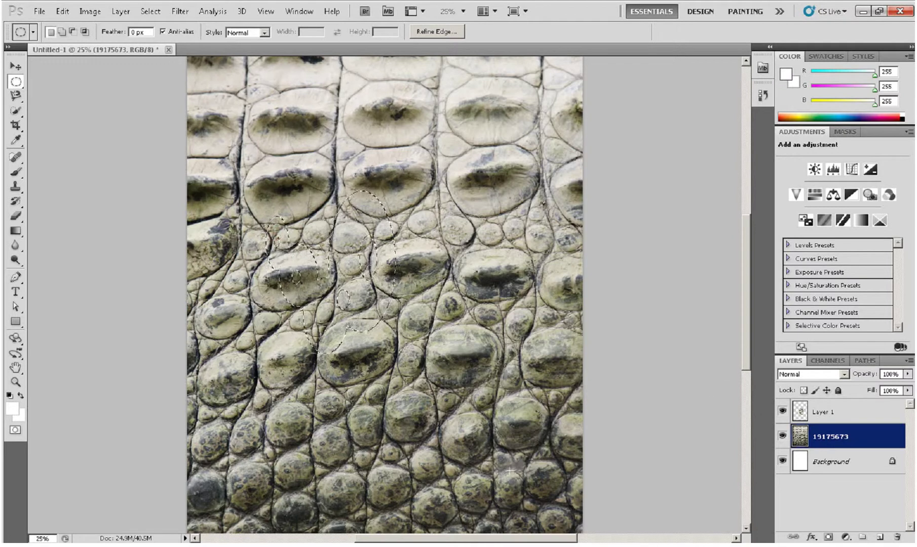
pyautogui.hotkey('ctrl', 'j')
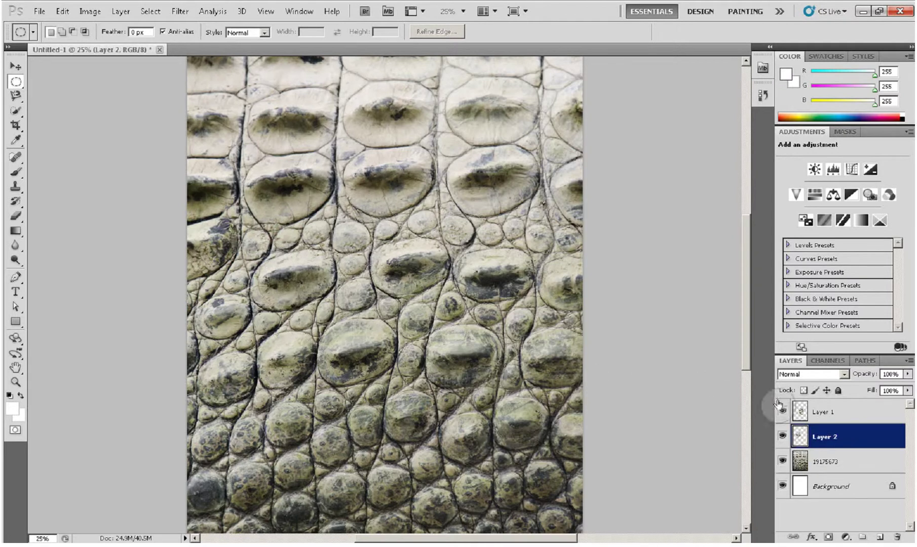
# Hide the 19175673 layer and move the elliptical cutout up and left and the blocky cutout downward to separate them
pyautogui.click(782, 460)
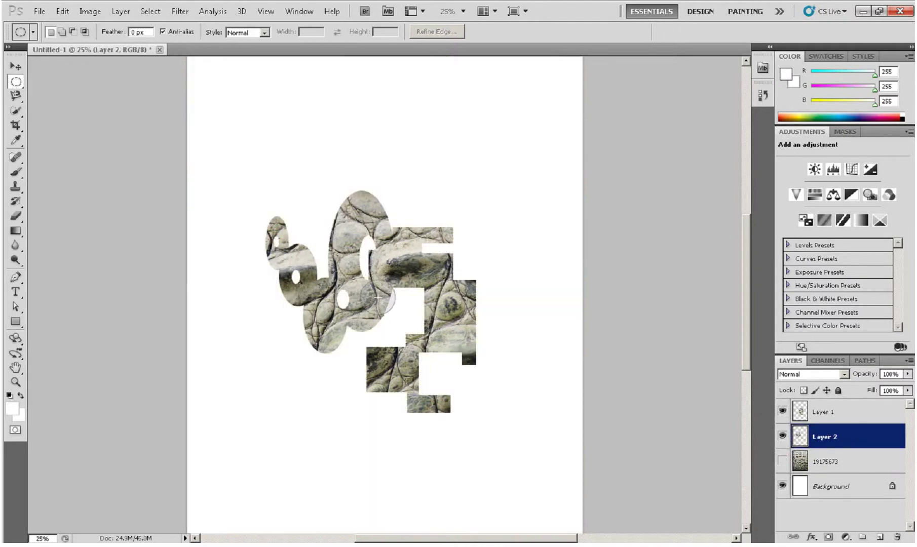
pyautogui.click(15, 66)
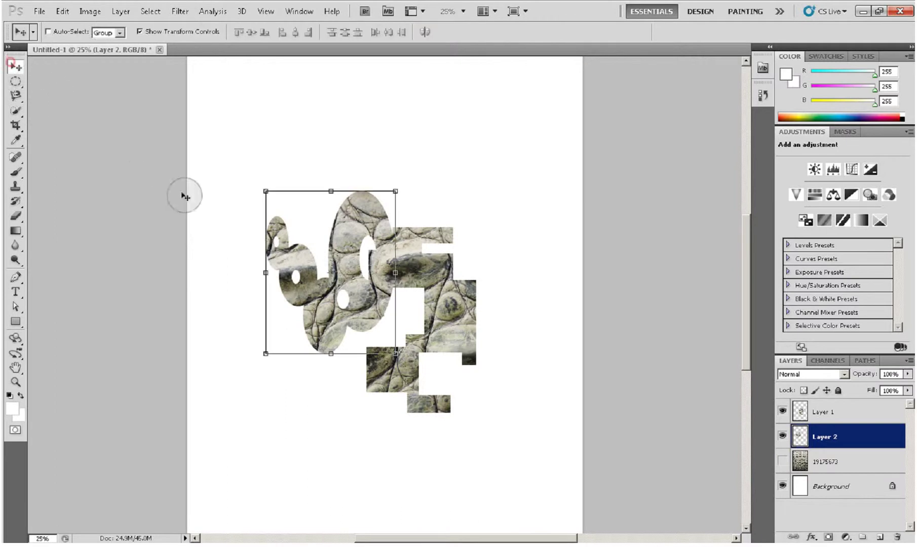
pyautogui.moveTo(304, 292); pyautogui.dragTo(276, 264)
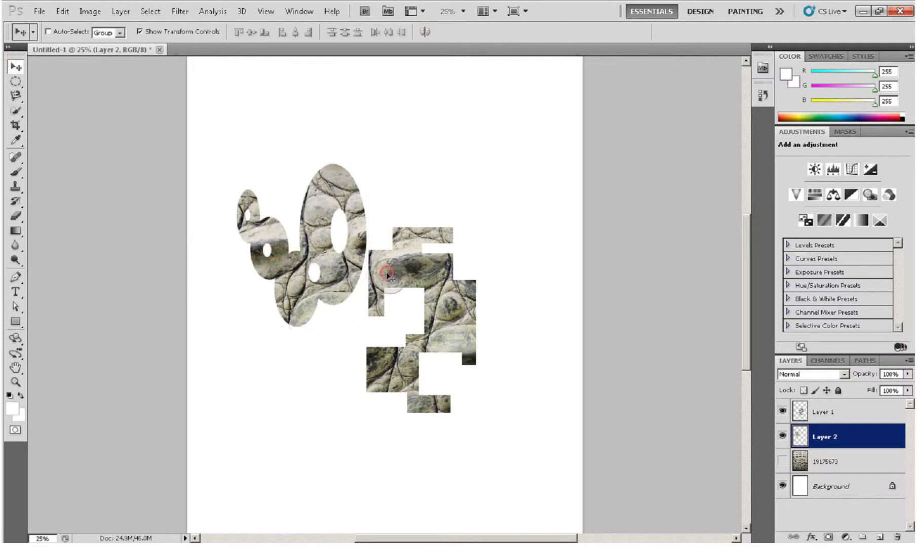
pyautogui.click(823, 412)
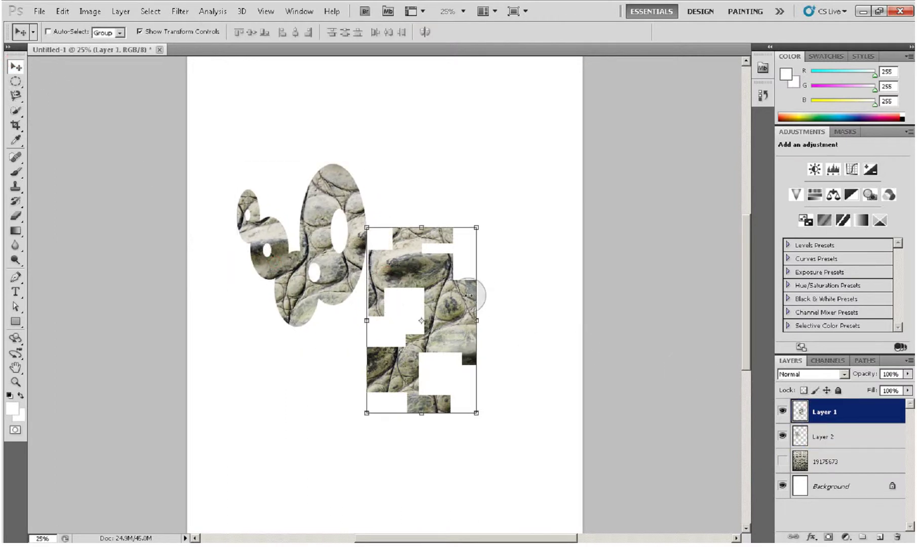
pyautogui.moveTo(461, 306); pyautogui.dragTo(479, 370)
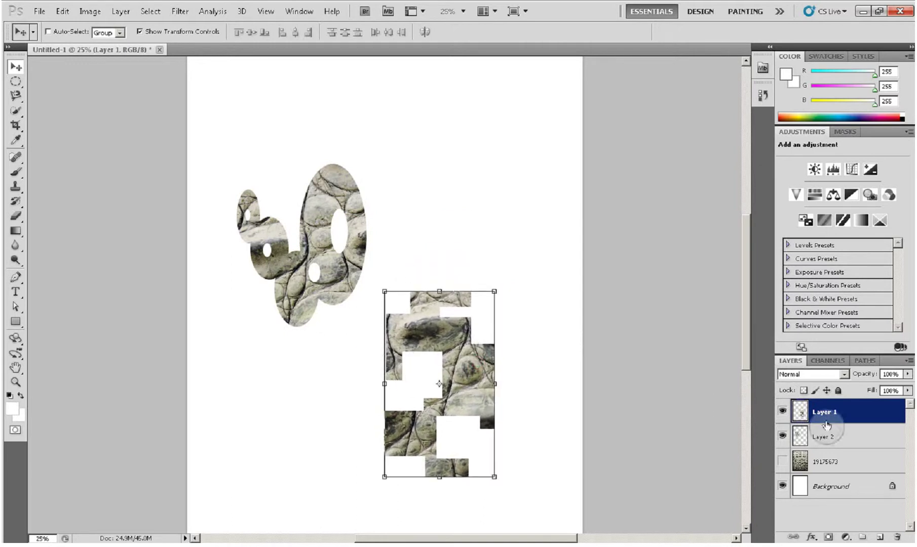
# Hide Layer 1 and Layer 2, show the 19175673 layer again and make it the active layer
pyautogui.click(815, 435)
pyautogui.click(782, 436)
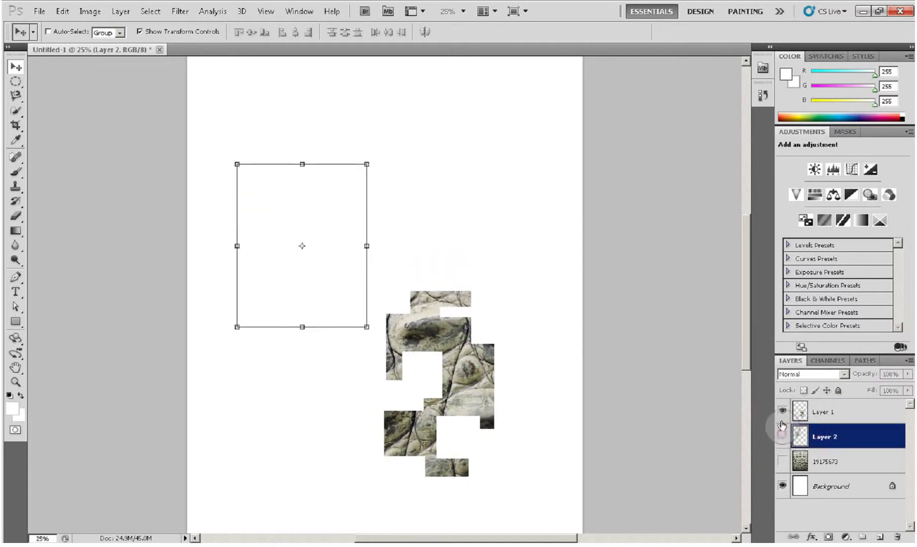
pyautogui.click(783, 411)
pyautogui.click(782, 435)
pyautogui.click(783, 412)
pyautogui.click(783, 461)
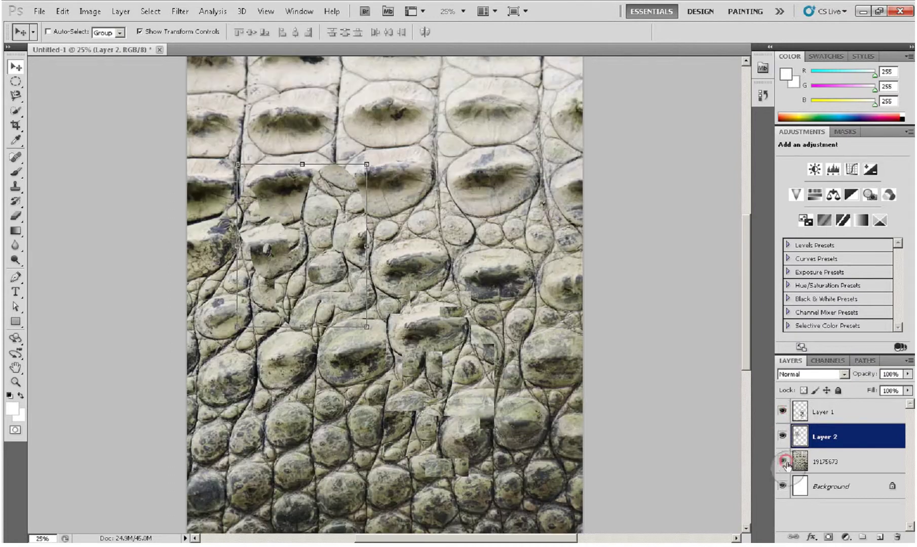
pyautogui.click(783, 436)
pyautogui.click(783, 412)
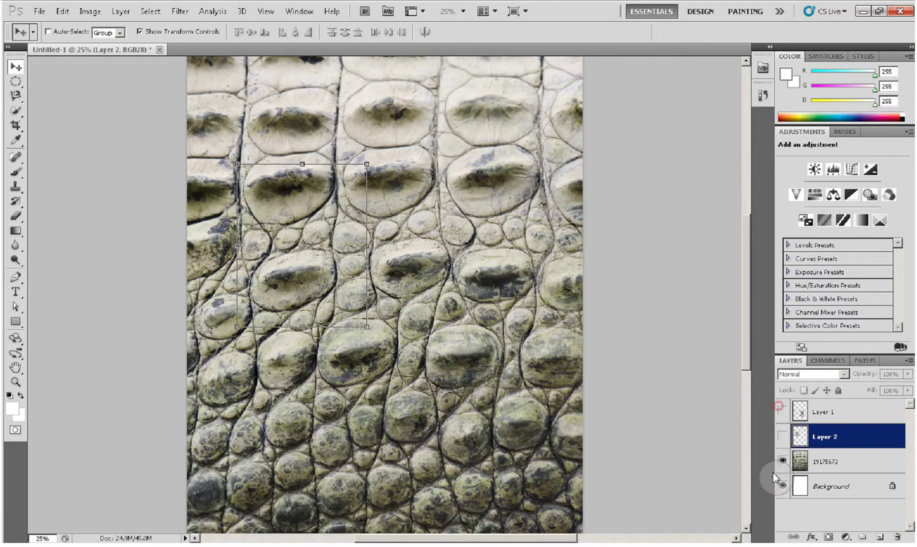
pyautogui.click(816, 461)
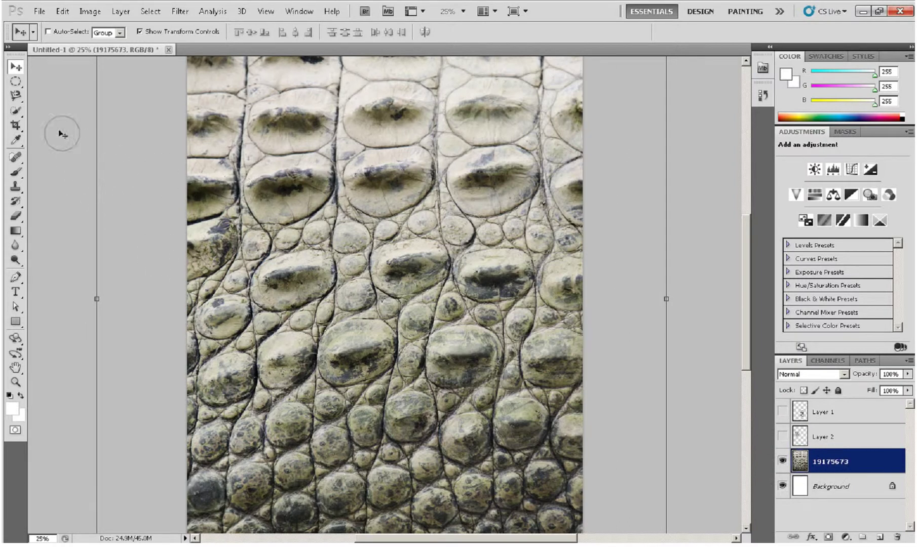
# Draw a freehand oval selection around the scales near the centre with the Lasso tool
pyautogui.click(20, 104)
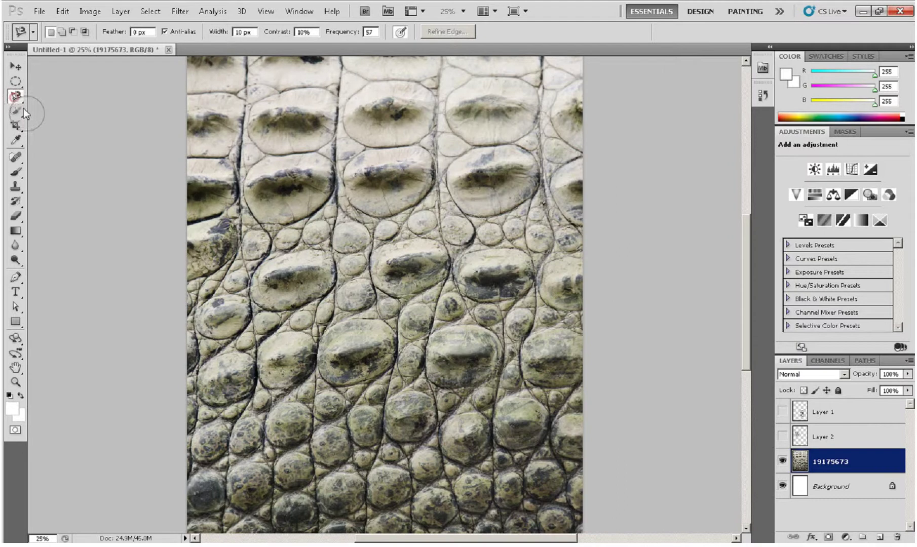
pyautogui.click(20, 103)
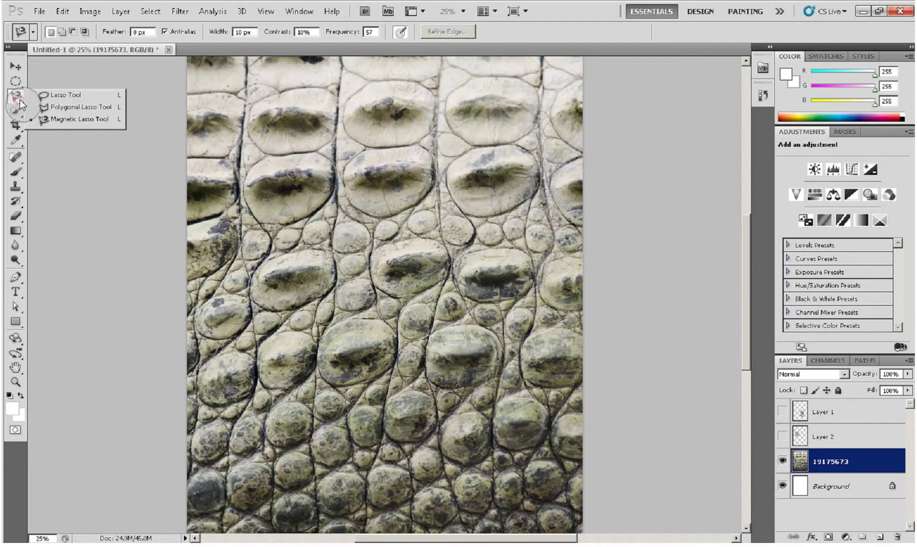
pyautogui.click(57, 97)
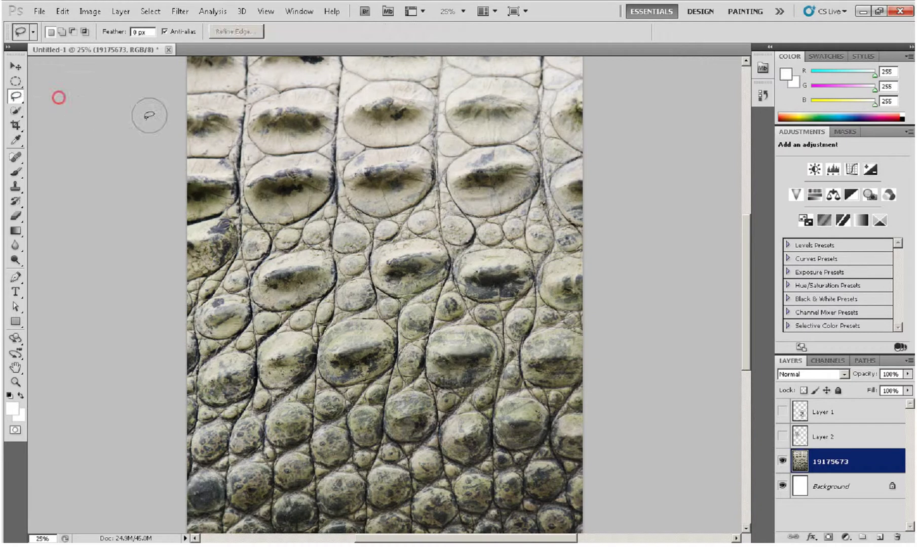
pyautogui.moveTo(286, 247)
pyautogui.mouseDown()
pyautogui.moveTo(421, 287)
pyautogui.moveTo(304, 225)
pyautogui.mouseUp()
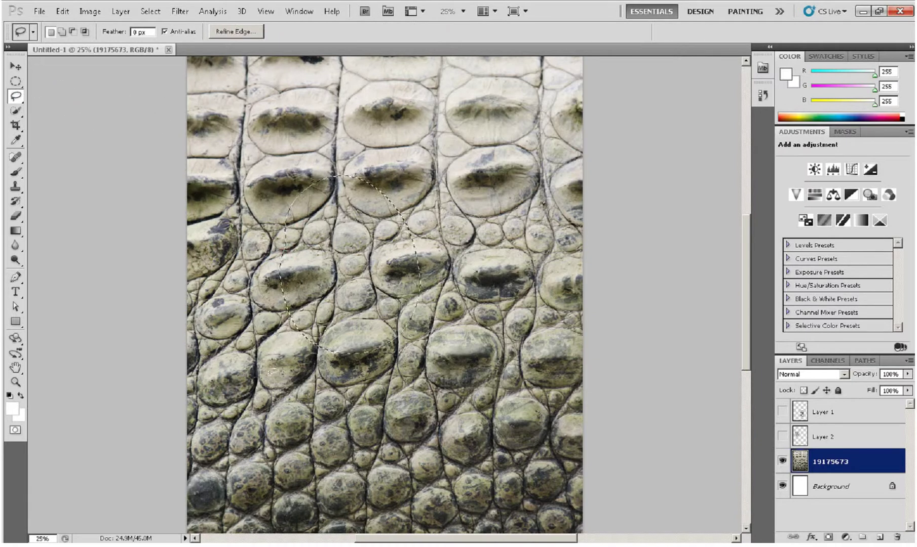
# Draw an irregular straight-edged selection across the middle scales with the Polygonal Lasso tool
pyautogui.click(15, 113)
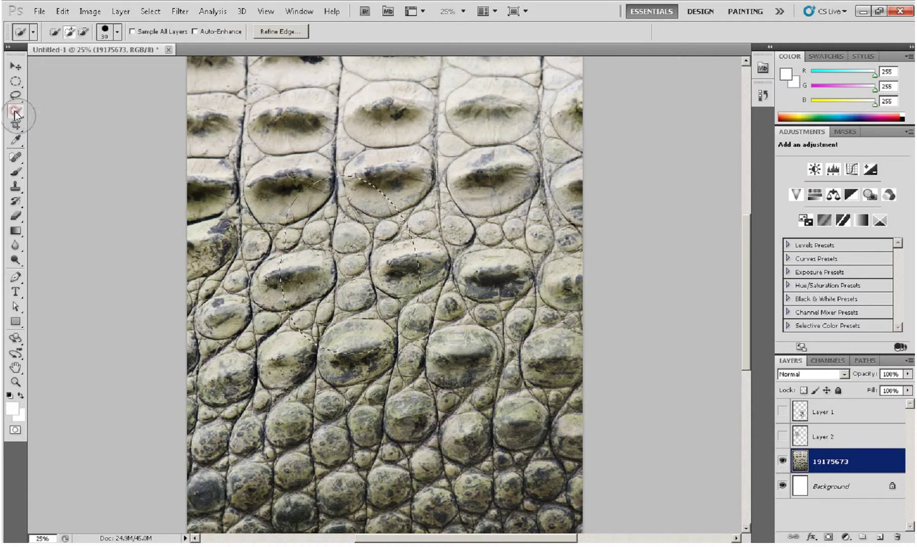
pyautogui.click(16, 94)
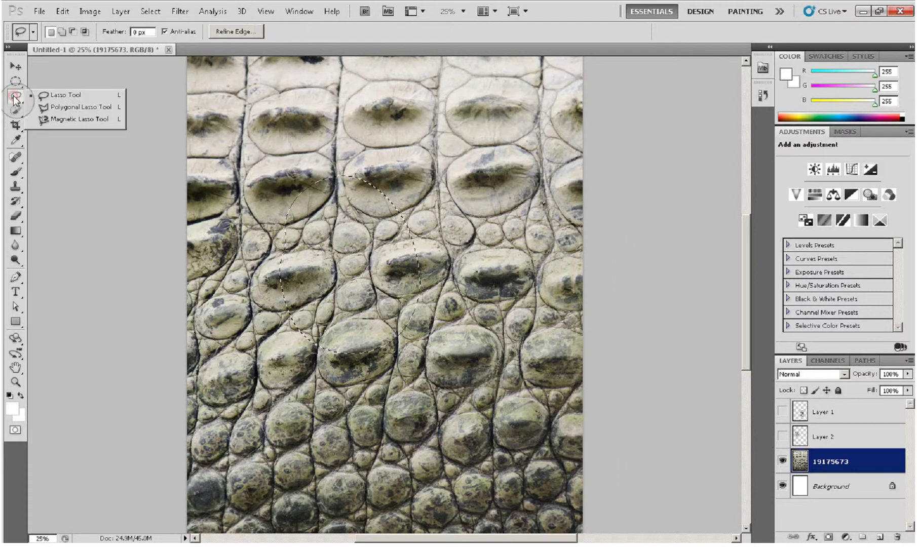
pyautogui.click(68, 106)
pyautogui.click(235, 168)
pyautogui.click(372, 173)
pyautogui.click(480, 354)
pyautogui.click(429, 451)
pyautogui.click(300, 375)
pyautogui.click(279, 429)
pyautogui.click(232, 391)
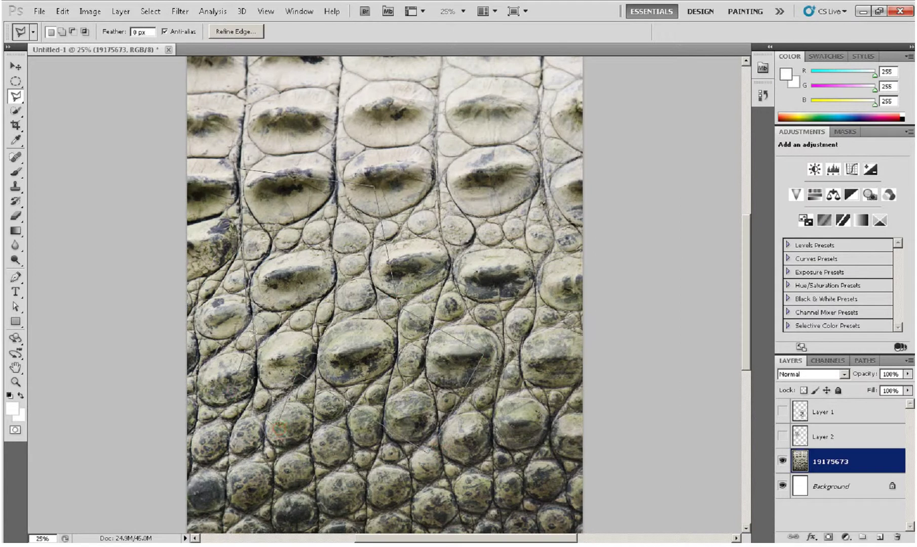
pyautogui.doubleClick(265, 418)
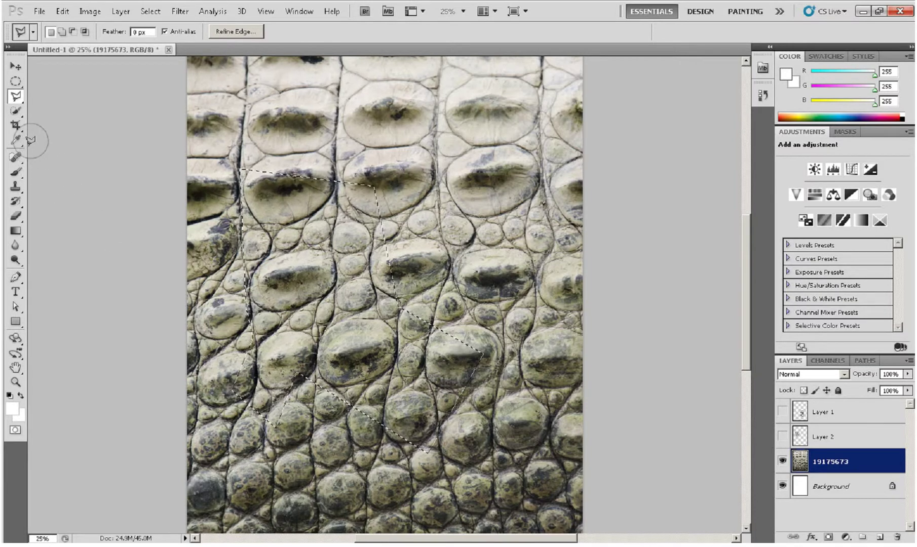
# Trace the outline of the large scale in the upper-left part of the skin photo with the Magnetic Lasso tool
pyautogui.click(18, 98)
pyautogui.moveTo(21, 101); pyautogui.dragTo(55, 125)
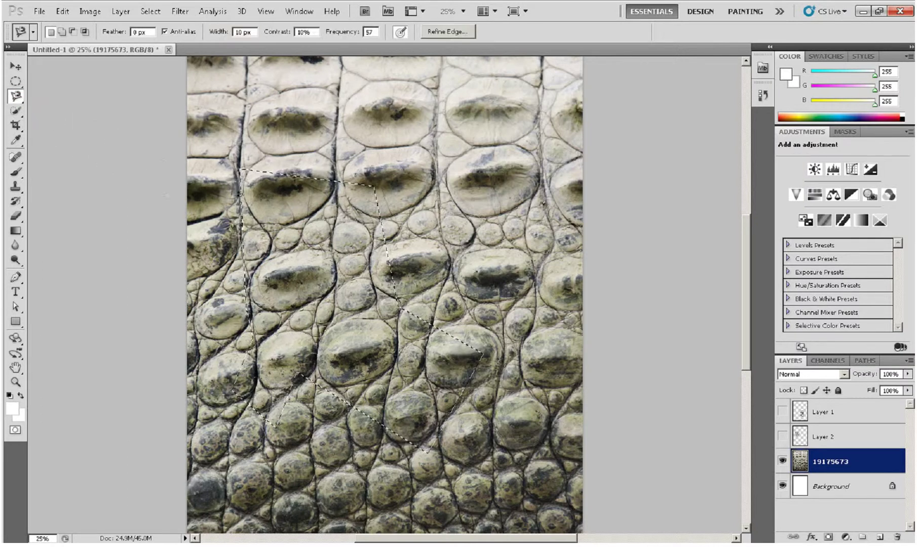
pyautogui.click(259, 144)
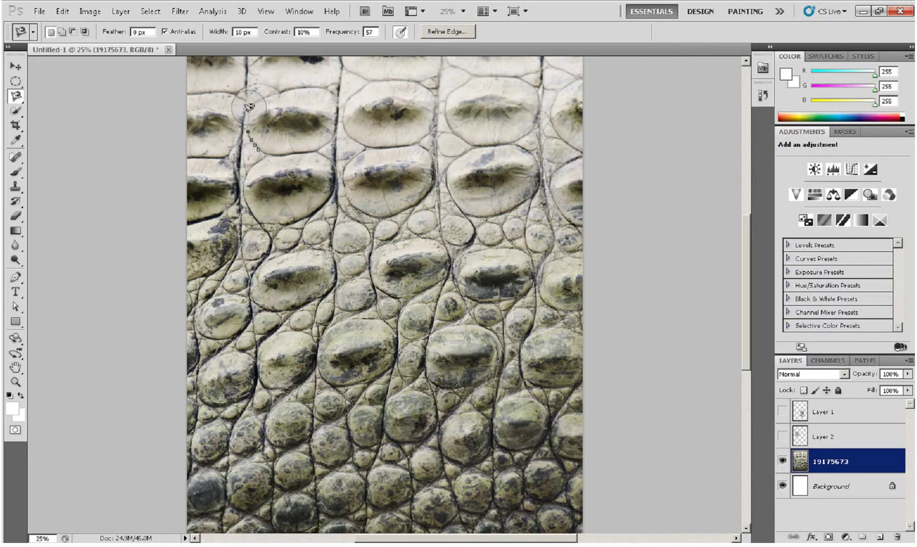
pyautogui.moveTo(259, 93)
pyautogui.mouseDown()
pyautogui.moveTo(291, 77)
pyautogui.moveTo(327, 91)
pyautogui.moveTo(343, 105)
pyautogui.moveTo(334, 137)
pyautogui.mouseUp()
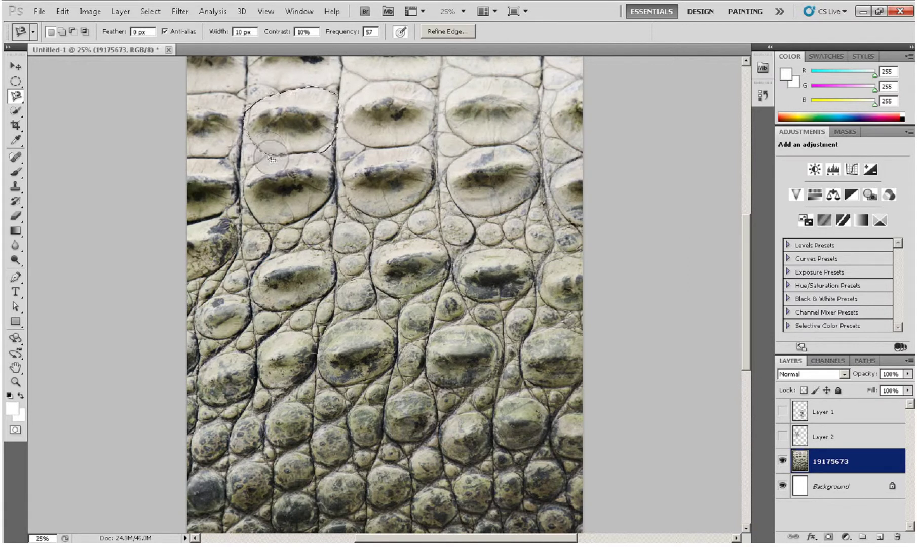
# Magnify the image to 50% and examine the edge of the traced scale selection
pyautogui.hotkey('ctrl', 'd')
pyautogui.hotkey('ctrl', '+')
pyautogui.hotkey('ctrl', '+')
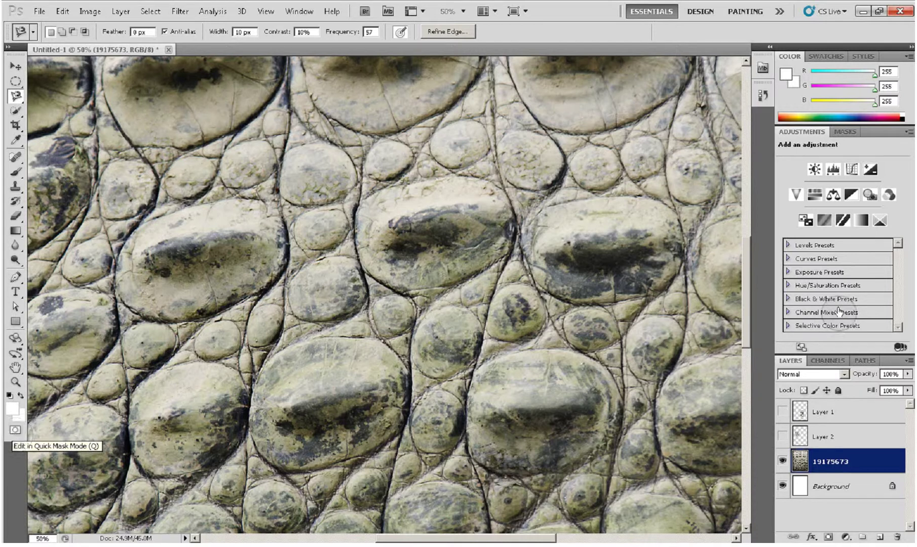
pyautogui.moveTo(746, 280); pyautogui.dragTo(737, 212)
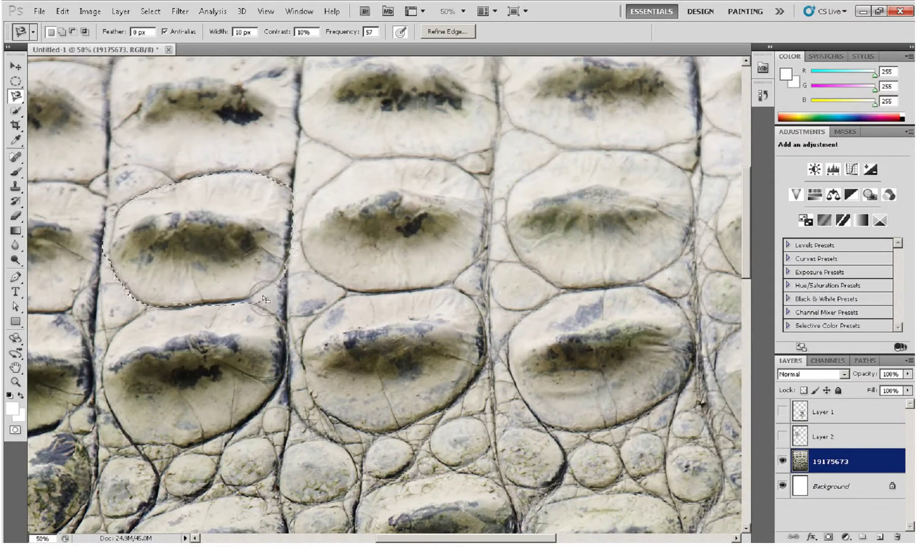
# In Quick Mask mode, paint the scale beside the traced one into the selection in white with an enlarged 24 px spatter brush
pyautogui.click(15, 431)
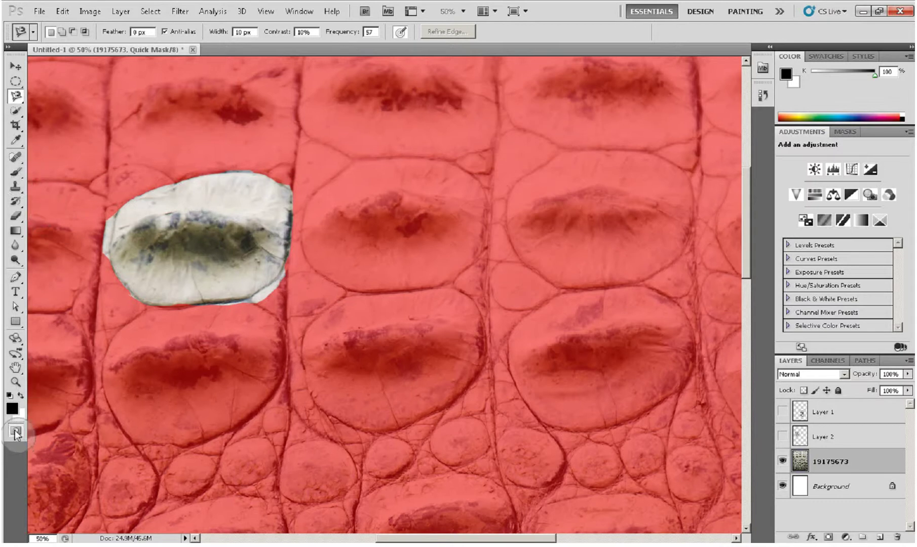
pyautogui.click(16, 173)
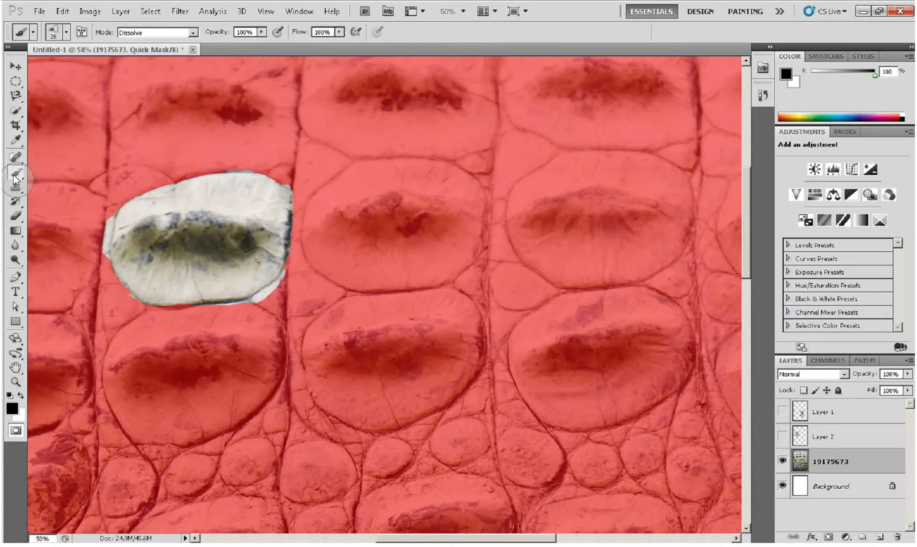
pyautogui.click(66, 34)
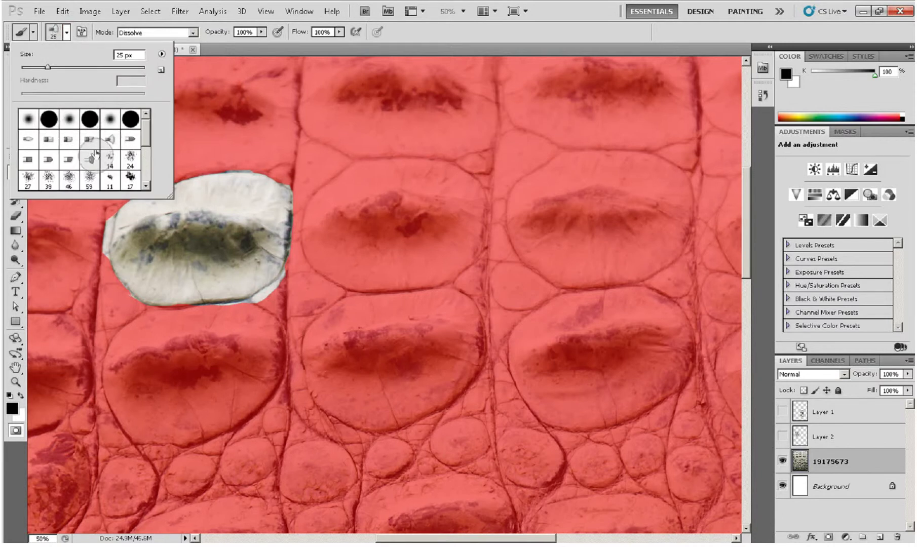
pyautogui.click(130, 159)
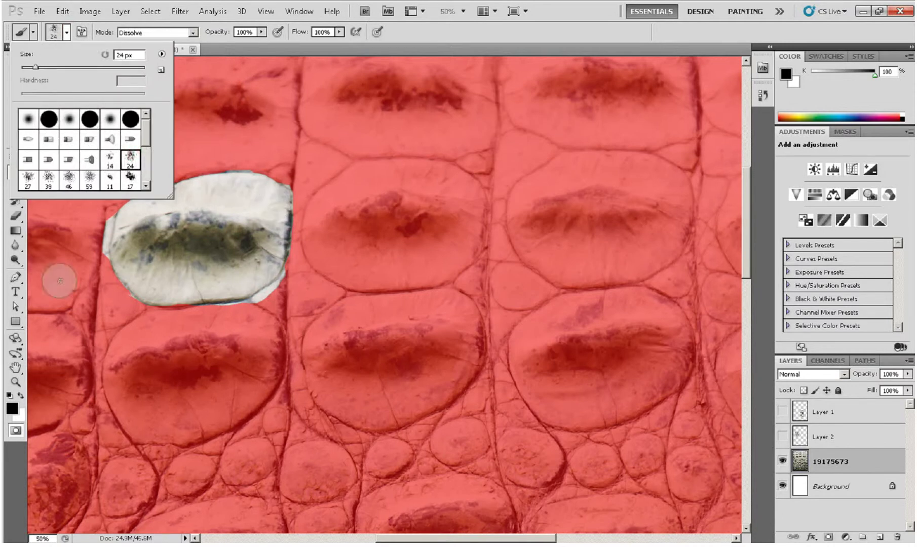
pyautogui.click(21, 395)
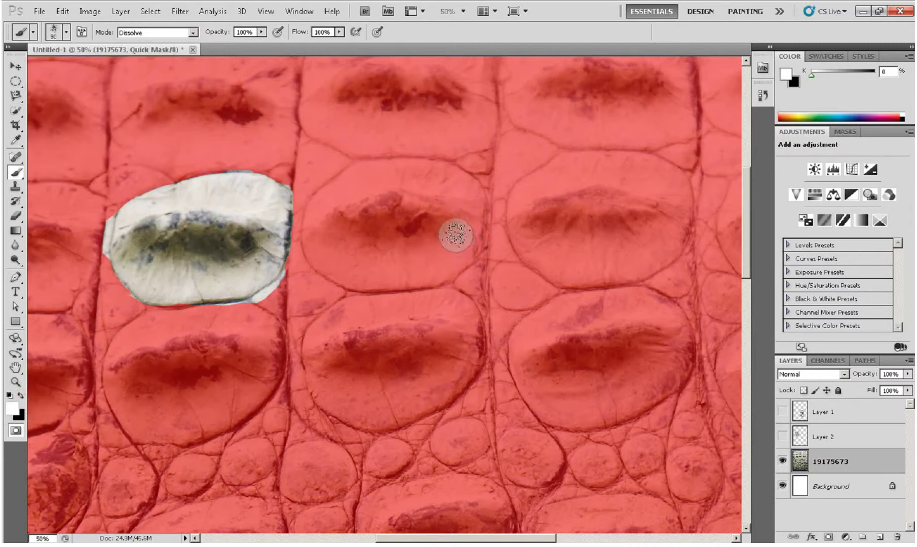
pyautogui.press(']')
pyautogui.press(']')
pyautogui.moveTo(420, 217)
pyautogui.mouseDown()
pyautogui.moveTo(398, 228)
pyautogui.moveTo(385, 203)
pyautogui.moveTo(380, 233)
pyautogui.moveTo(412, 252)
pyautogui.moveTo(433, 248)
pyautogui.moveTo(440, 218)
pyautogui.moveTo(421, 195)
pyautogui.moveTo(362, 218)
pyautogui.moveTo(372, 226)
pyautogui.moveTo(398, 218)
pyautogui.moveTo(355, 238)
pyautogui.moveTo(385, 253)
pyautogui.moveTo(349, 212)
pyautogui.moveTo(378, 202)
pyautogui.moveTo(400, 280)
pyautogui.moveTo(436, 176)
pyautogui.mouseUp()
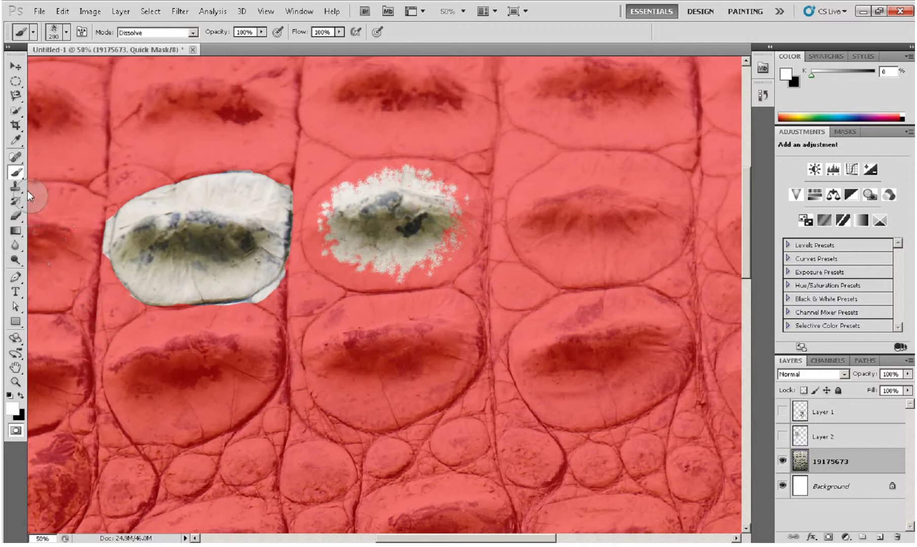
# Trim the mask's overhanging edges around the traced scale in black with a hard round 200 px brush, and exit Quick Mask mode
pyautogui.rightClick(13, 174)
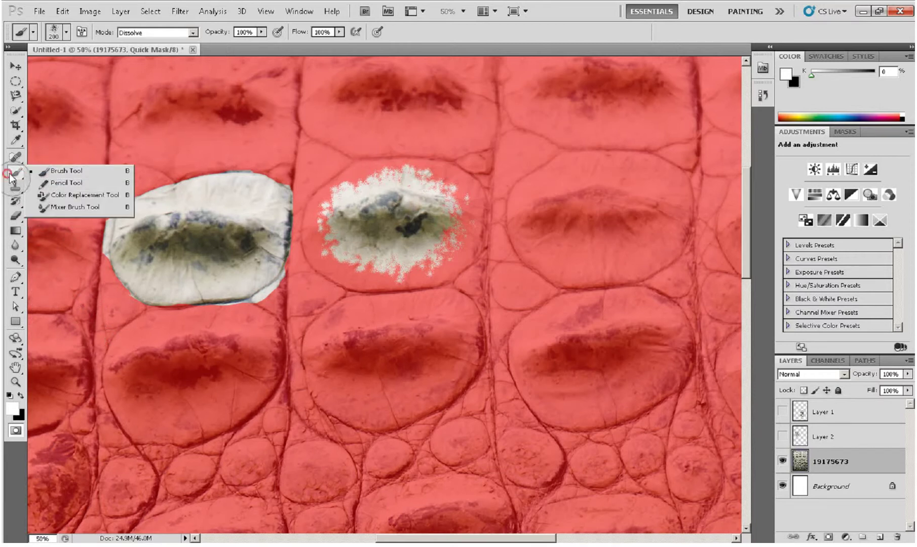
pyautogui.click(15, 173)
pyautogui.click(62, 36)
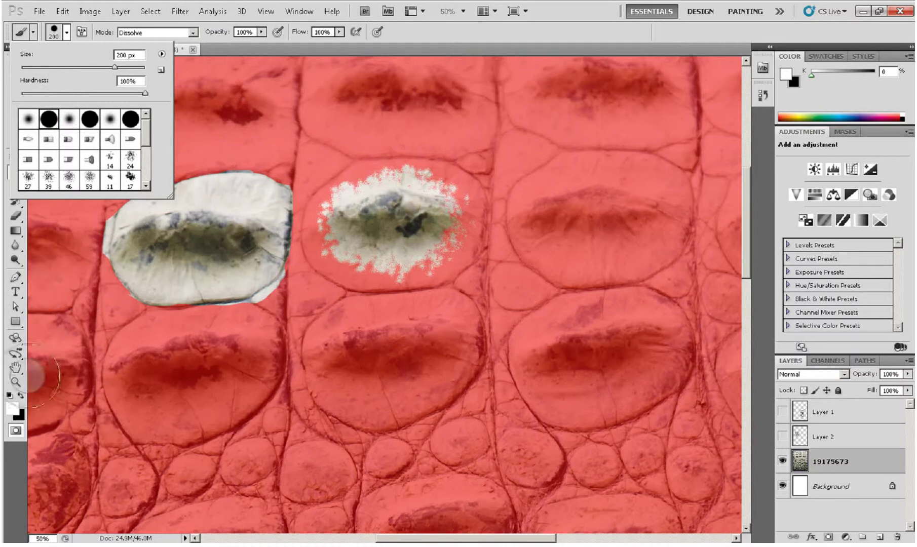
pyautogui.click(22, 395)
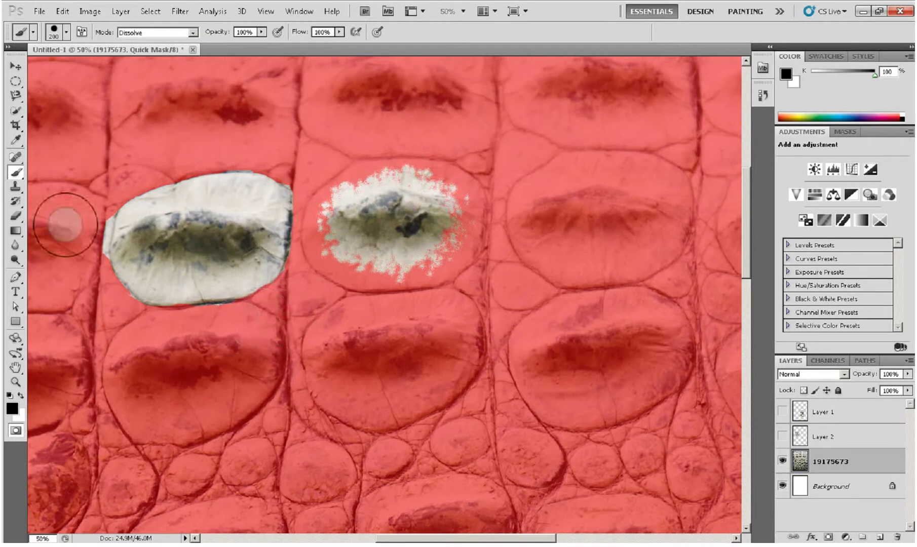
pyautogui.moveTo(89, 203); pyautogui.dragTo(76, 248)
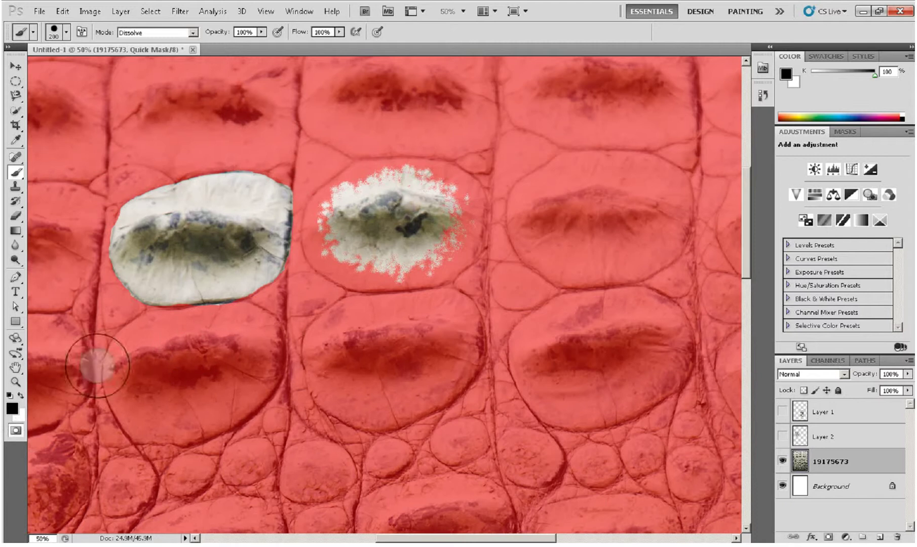
pyautogui.click(16, 433)
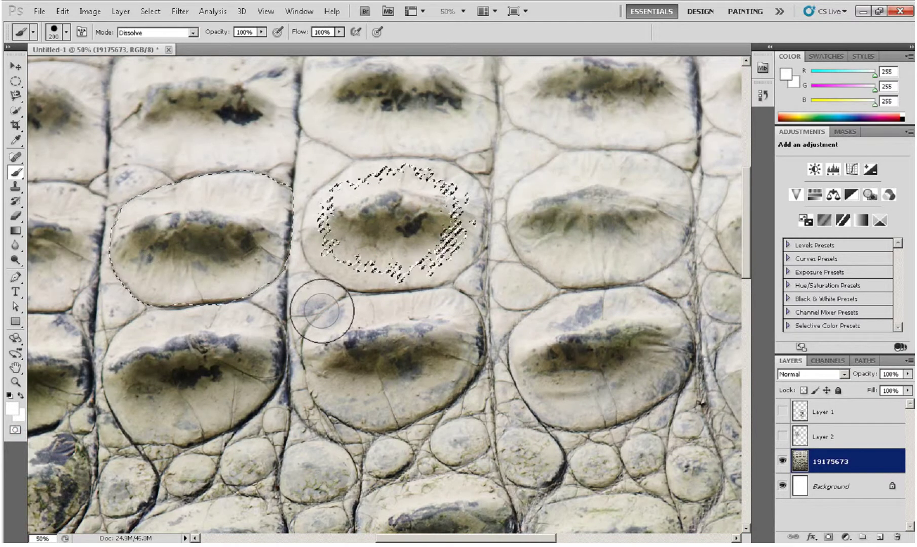
# Copy the two selected scale areas to a new layer and check them with the skin photo layer temporarily hidden
pyautogui.hotkey('ctrl', 'j')
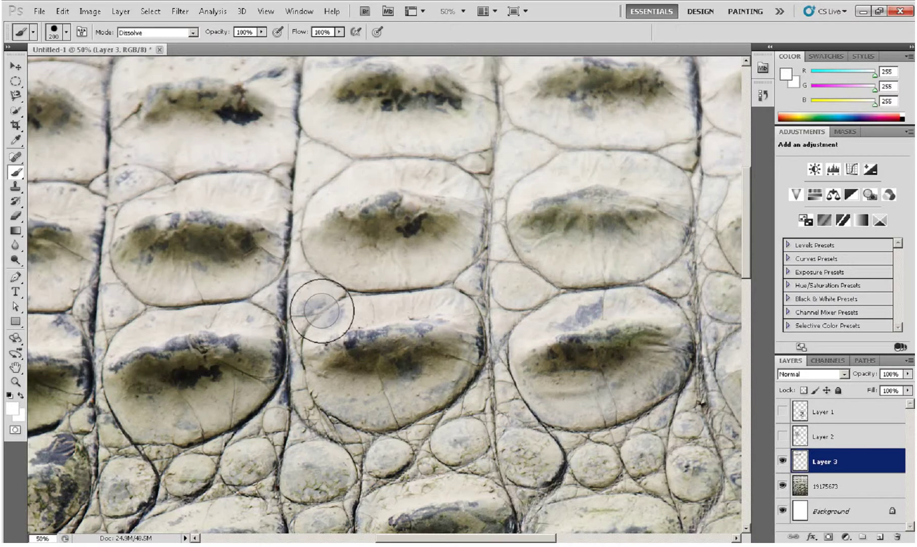
pyautogui.click(783, 485)
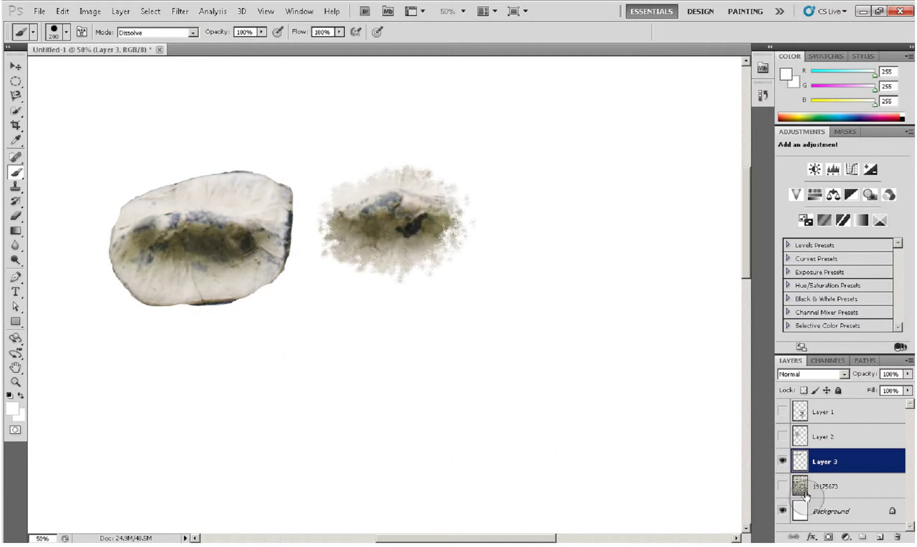
pyautogui.click(783, 486)
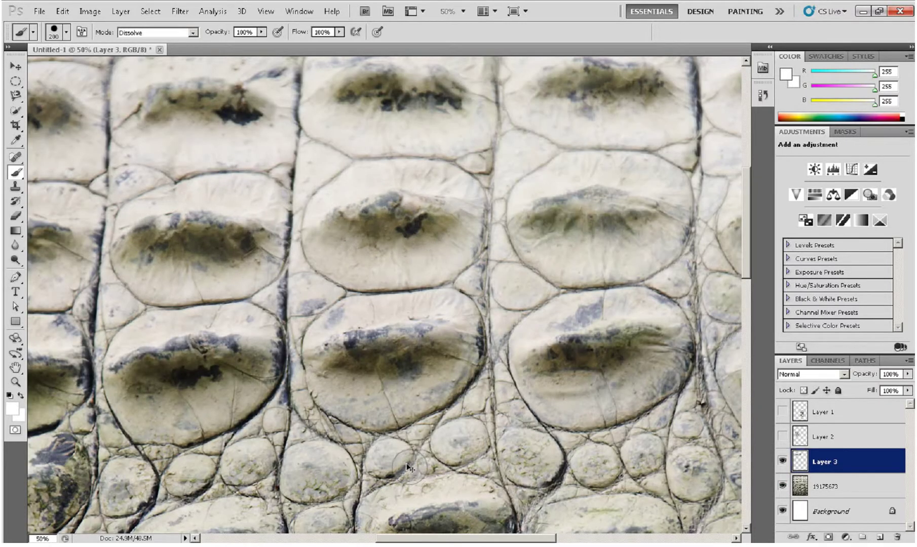
# Place the rolexoyster watch image from the sample folder over the skin photo
pyautogui.hotkey('ctrl', '-')
pyautogui.hotkey('ctrl', '-')
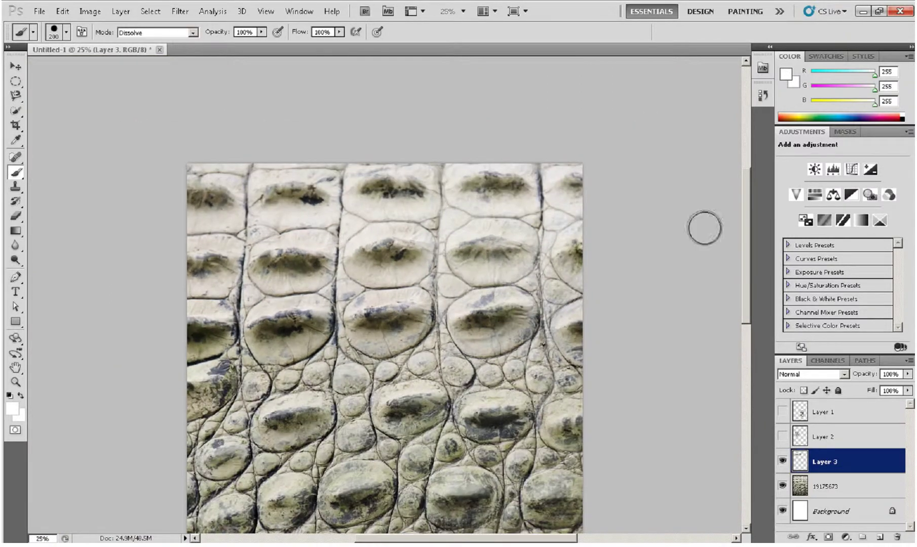
pyautogui.moveTo(747, 221); pyautogui.dragTo(738, 298)
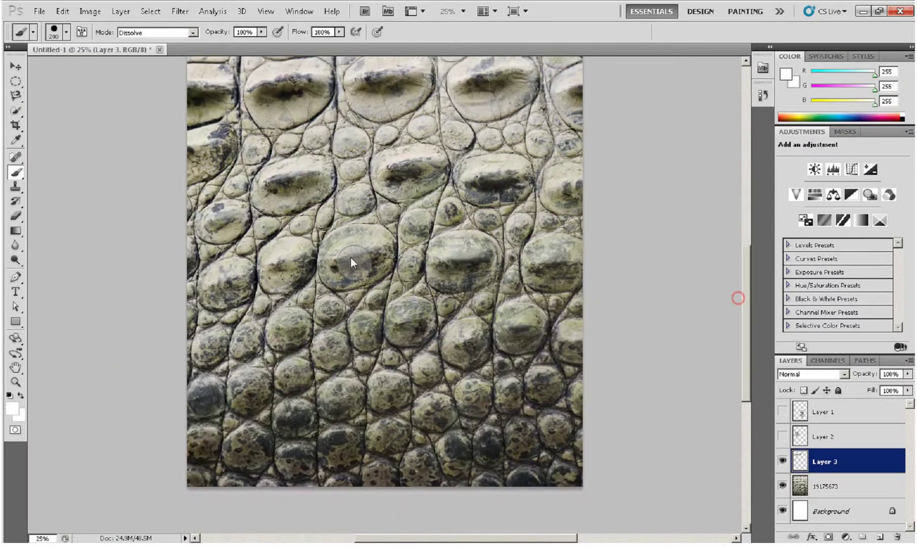
pyautogui.click(38, 11)
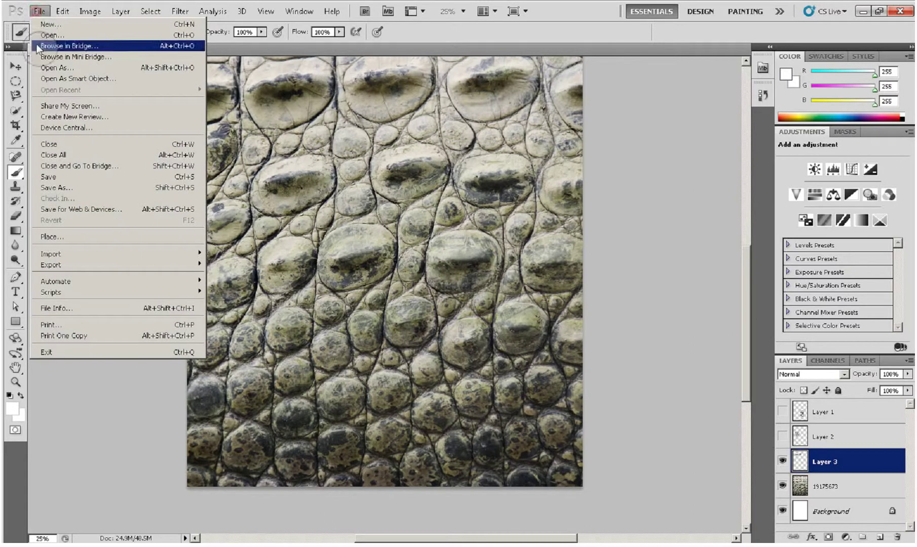
pyautogui.click(59, 235)
pyautogui.click(532, 130)
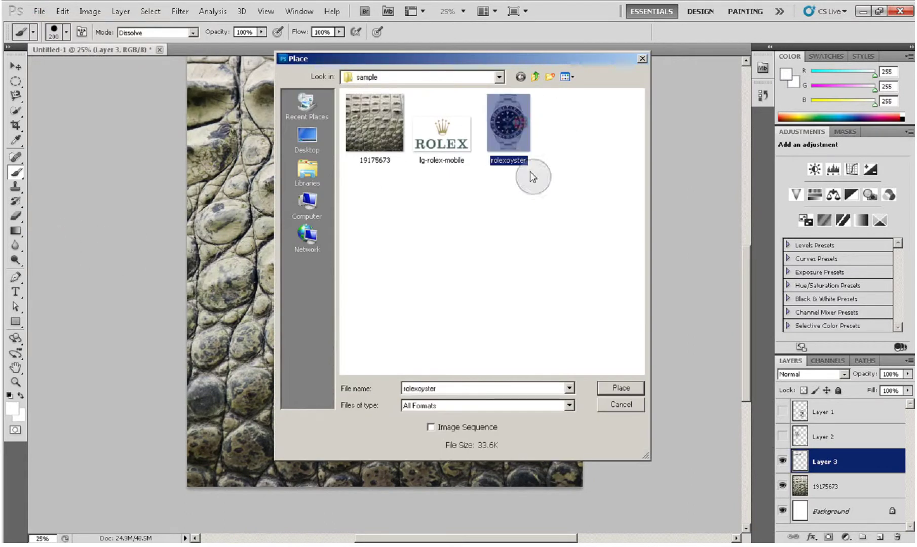
pyautogui.click(624, 387)
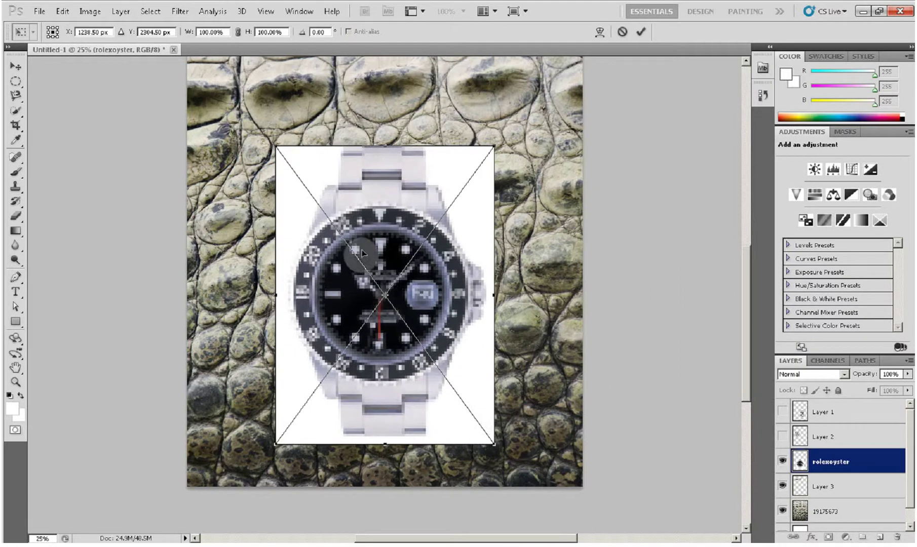
# Reposition the placed watch image slightly up and to the left over the skin photo and commit the placement
pyautogui.click(383, 350)
pyautogui.moveTo(383, 351); pyautogui.dragTo(371, 320)
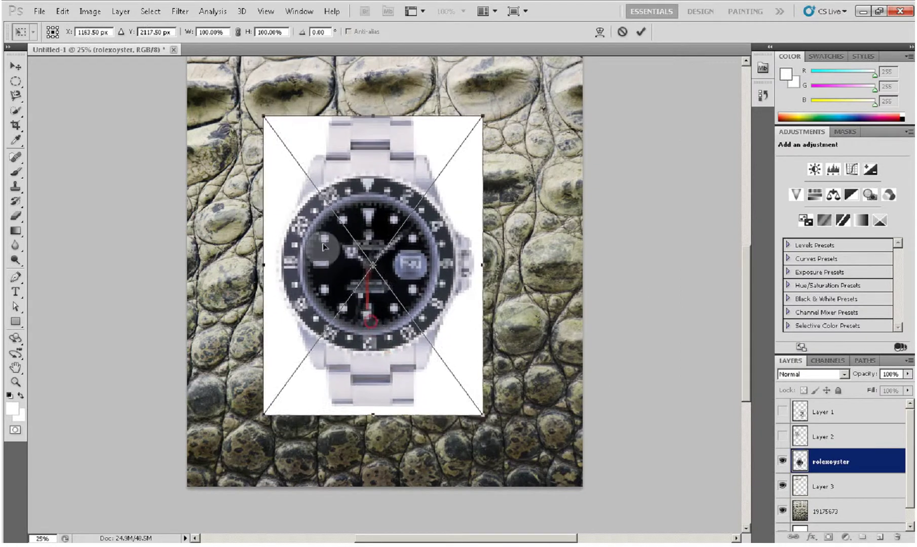
pyautogui.click(641, 32)
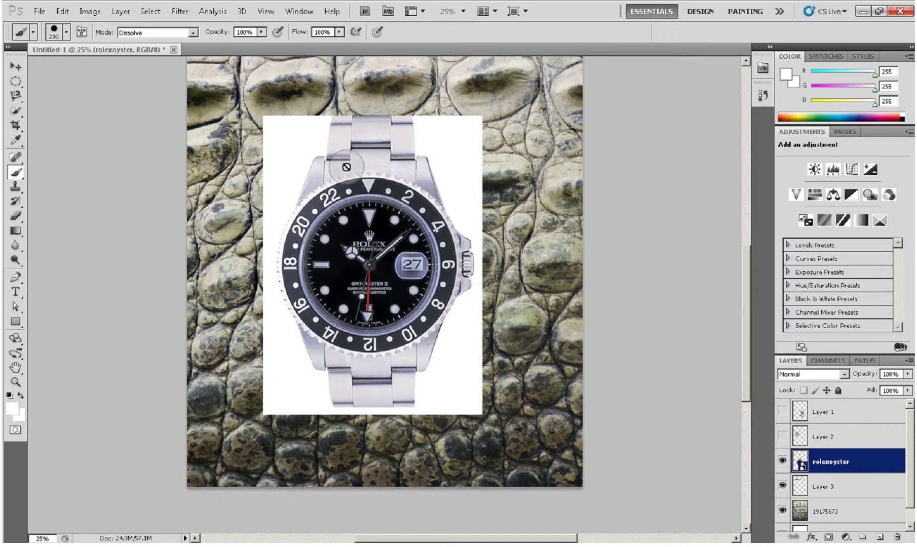
# Rasterize the rolexoyster watch layer
pyautogui.rightClick(827, 465)
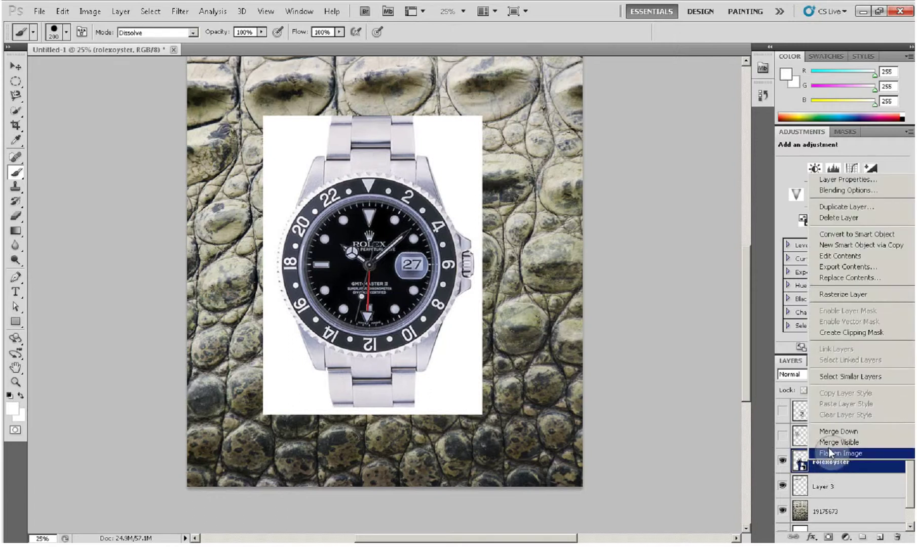
pyautogui.click(831, 293)
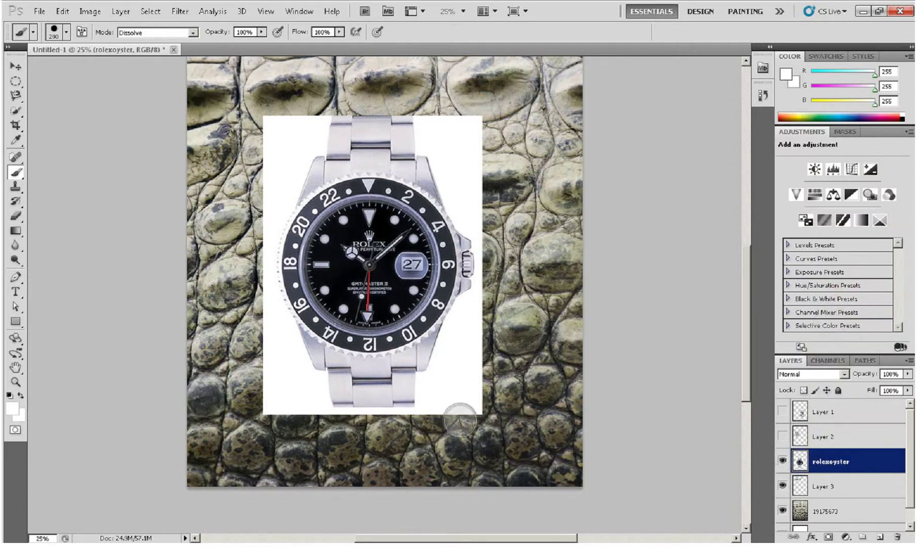
pyautogui.click(324, 387)
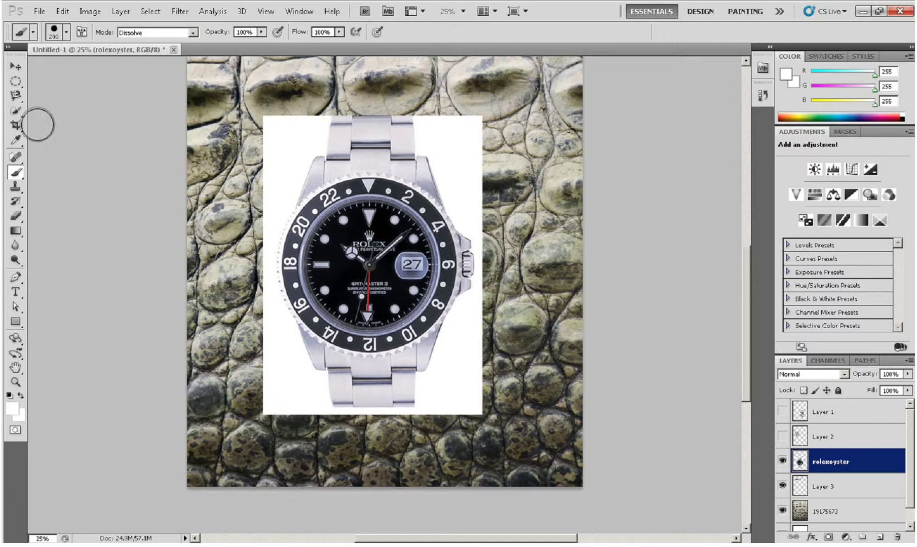
# Hide the skin photo layer while trying the Quick Selection tool on the white area beside the watch's left edge
pyautogui.click(20, 110)
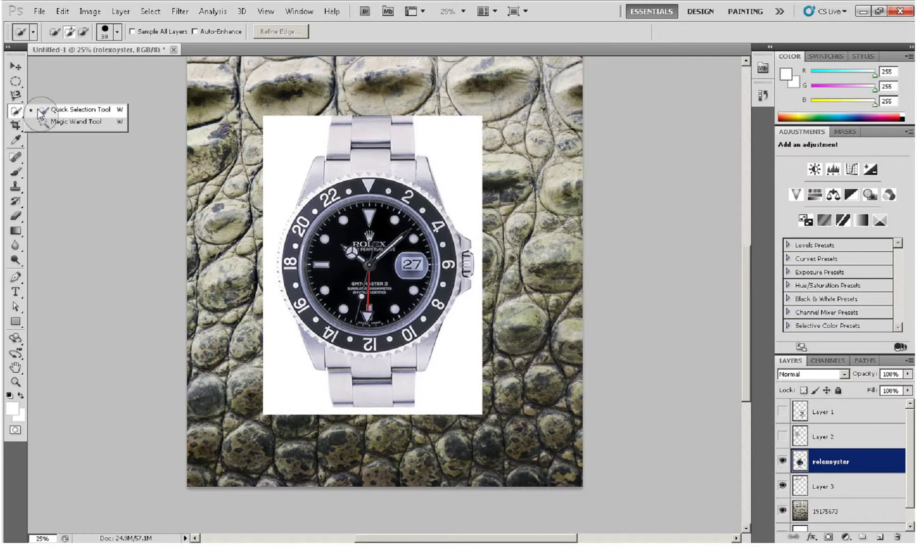
pyautogui.click(41, 111)
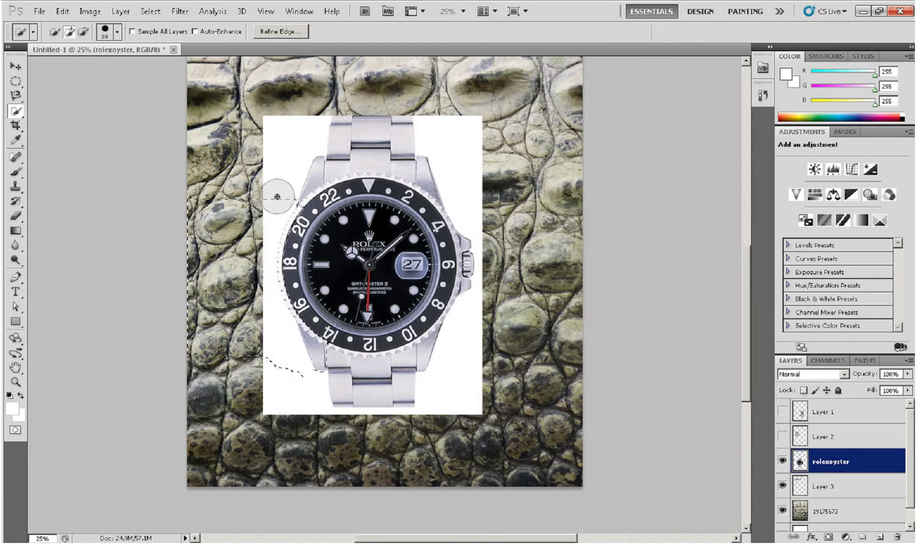
pyautogui.click(783, 511)
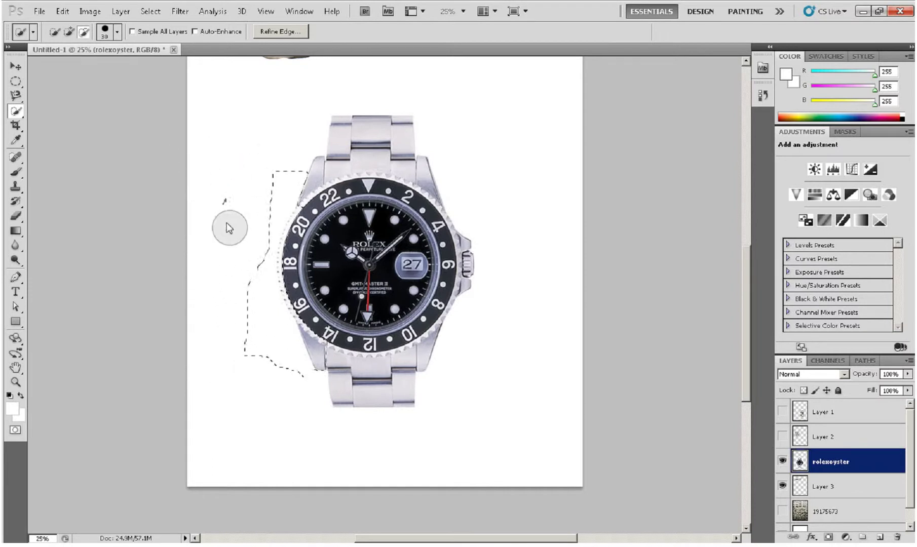
pyautogui.click(256, 262)
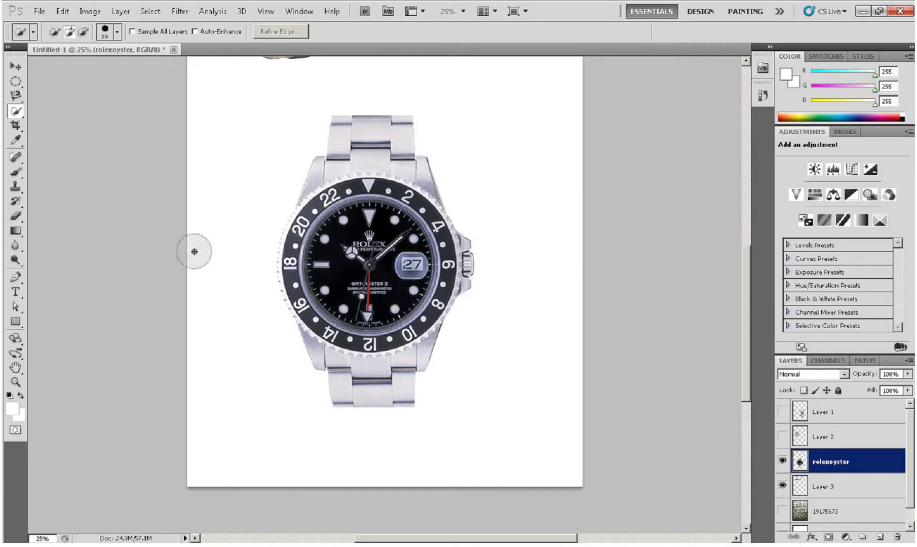
# Select the white background around the watch with the Magic Wand tool
pyautogui.click(17, 111)
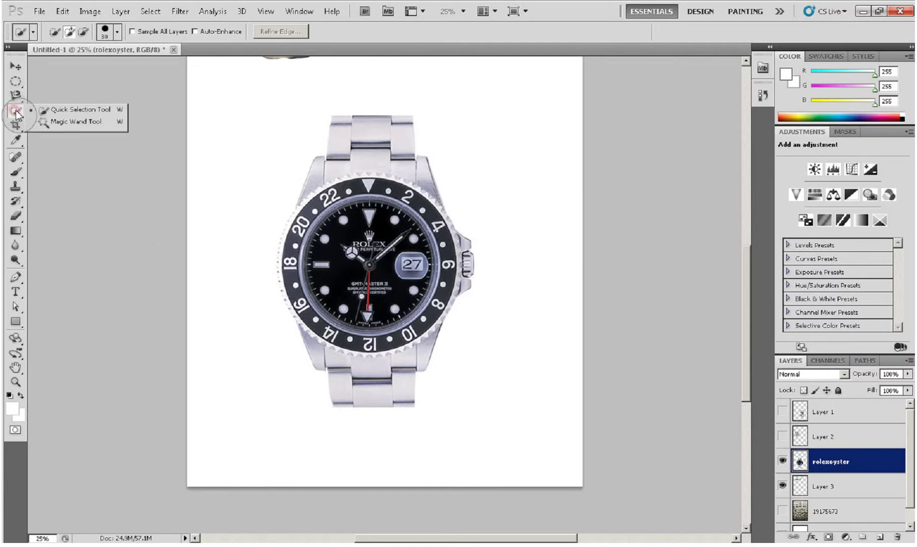
pyautogui.click(40, 121)
pyautogui.click(298, 411)
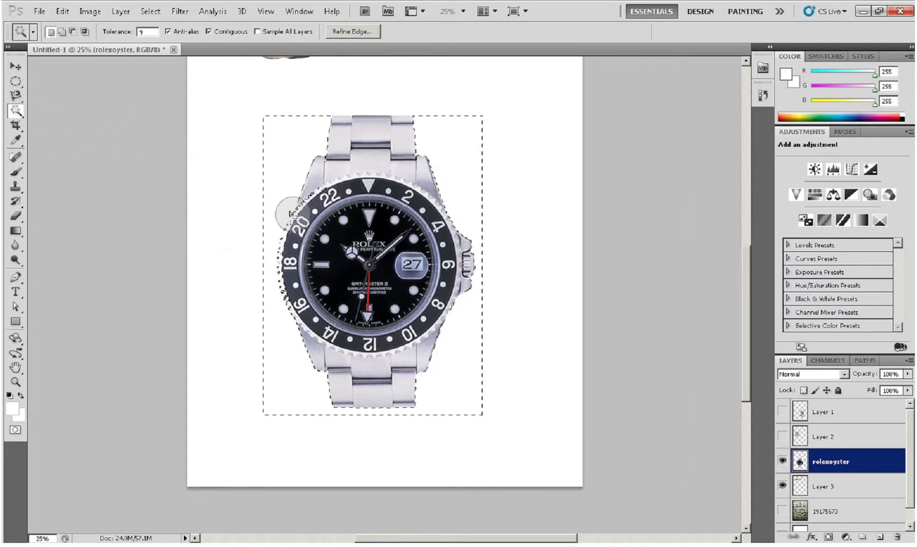
# Check the selected watch background in Quick Mask mode, return to normal mode, and deselect it
pyautogui.click(15, 429)
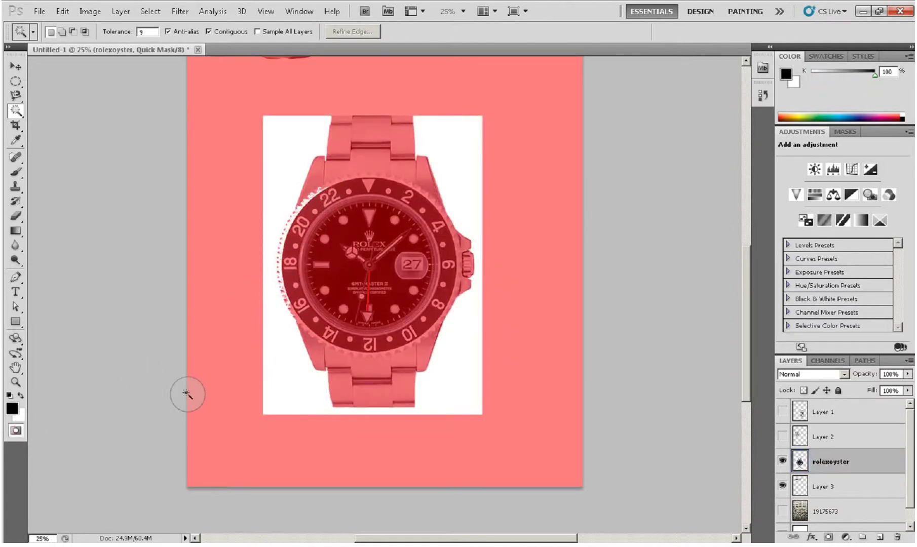
pyautogui.click(17, 431)
pyautogui.hotkey('ctrl', 'd')
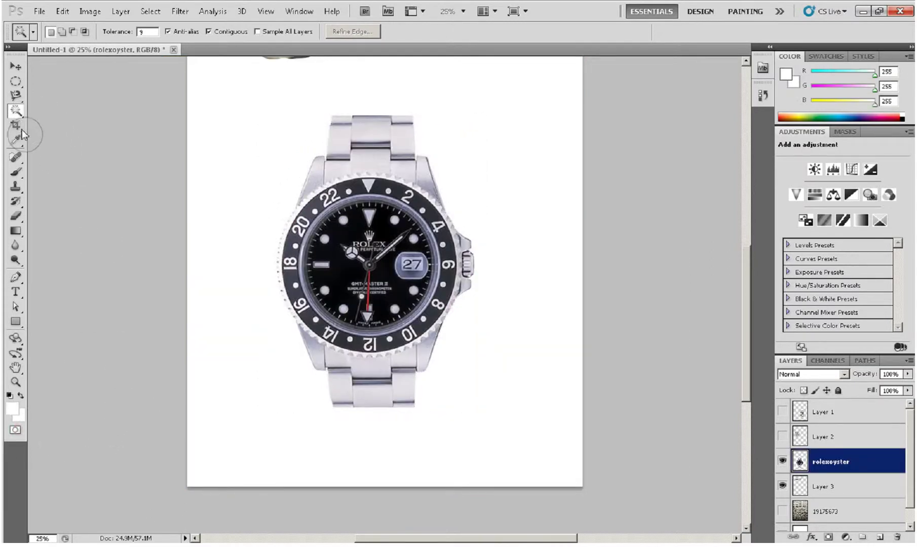
# Try a Color Range selection sampled from the white beside the watch with Fuzziness 21, and cancel it
pyautogui.click(159, 7)
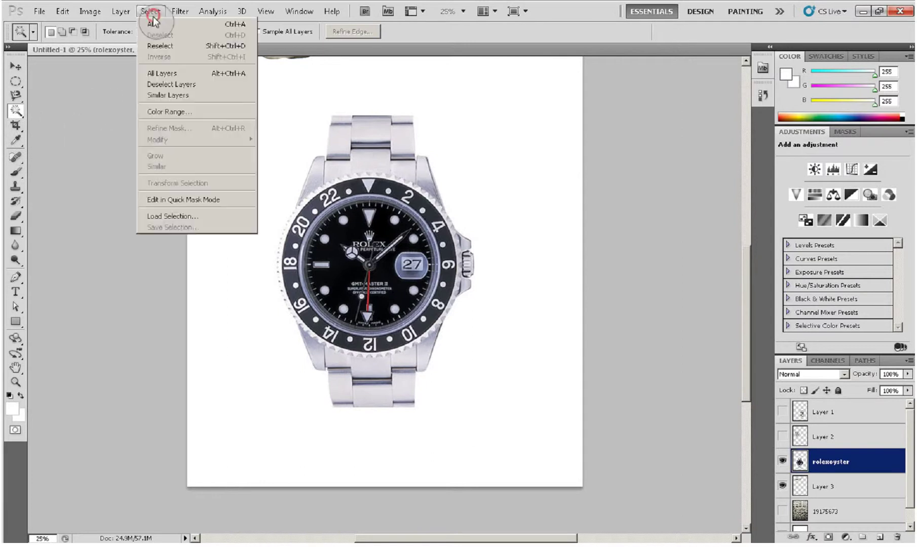
pyautogui.click(205, 114)
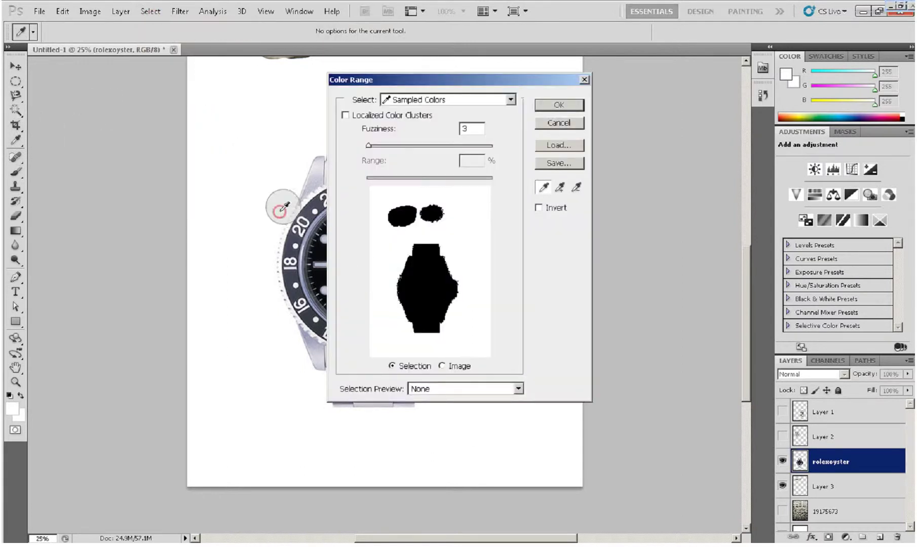
pyautogui.click(299, 190)
pyautogui.click(286, 189)
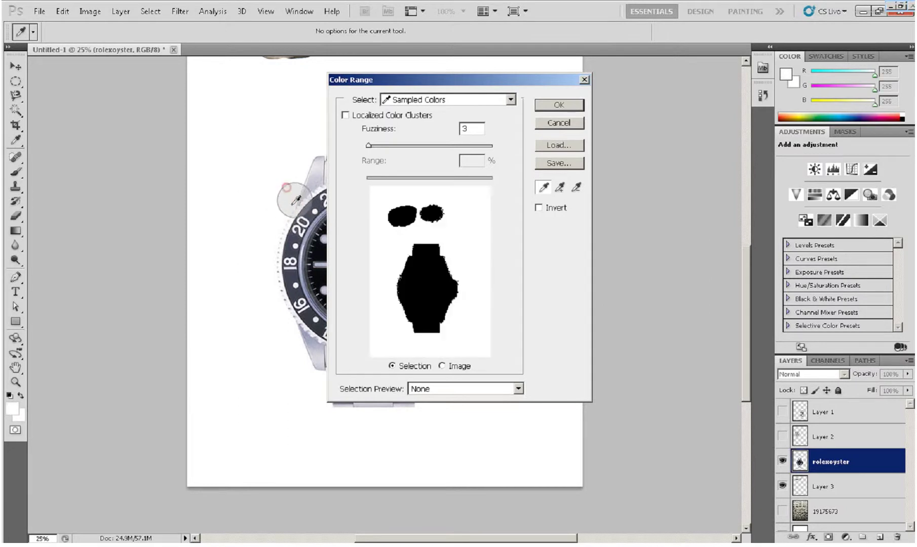
pyautogui.moveTo(368, 146)
pyautogui.mouseDown()
pyautogui.moveTo(420, 143)
pyautogui.moveTo(380, 147)
pyautogui.mouseUp()
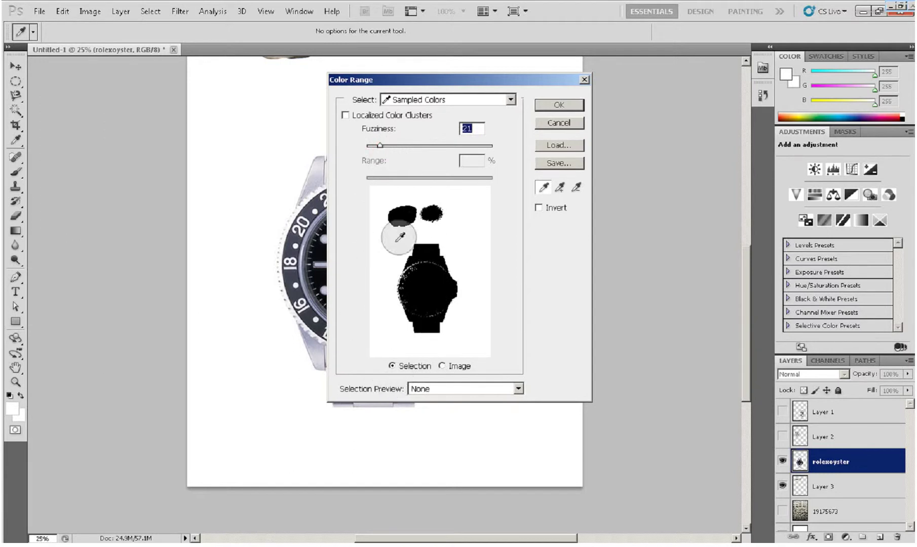
pyautogui.click(556, 124)
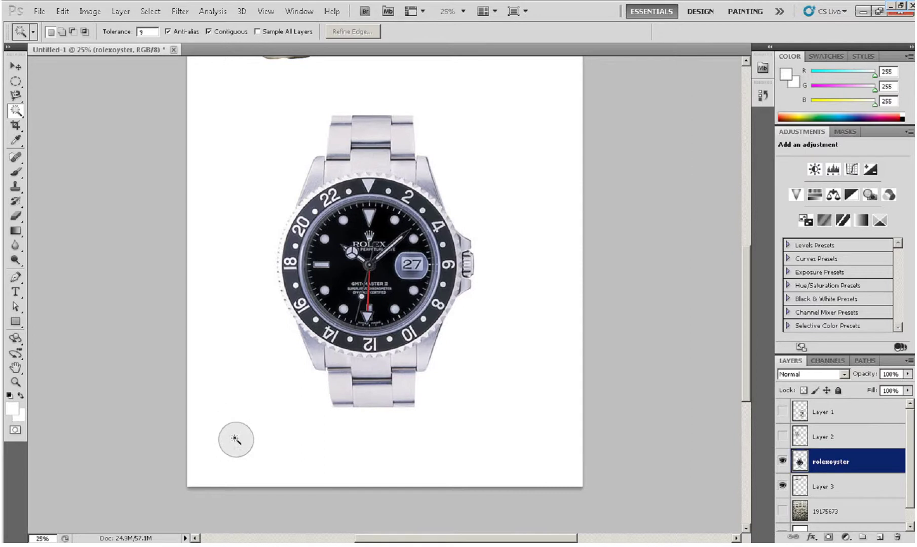
# Start a Pen tool path along the bottom edge of the watch bracelet and curve it up the bracelet's left side
pyautogui.hotkey('ctrl', '+')
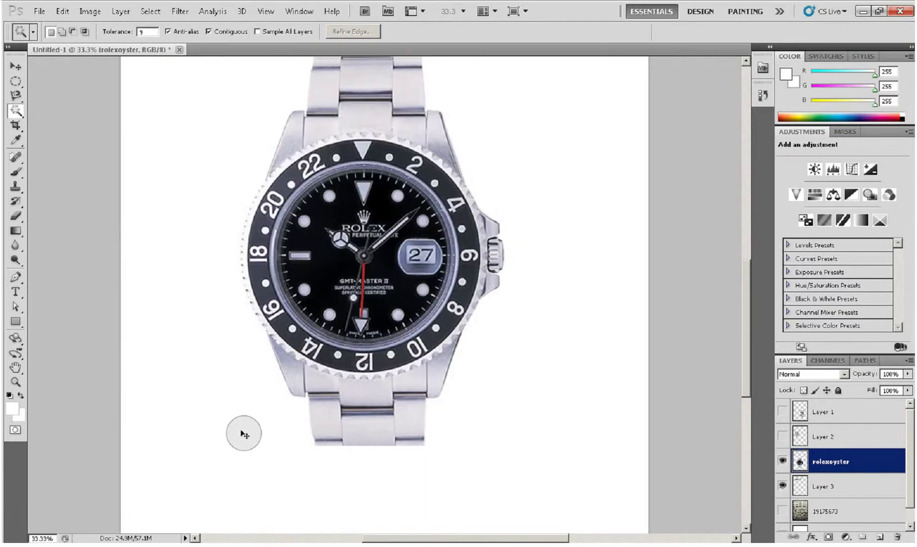
pyautogui.hotkey('ctrl', '+')
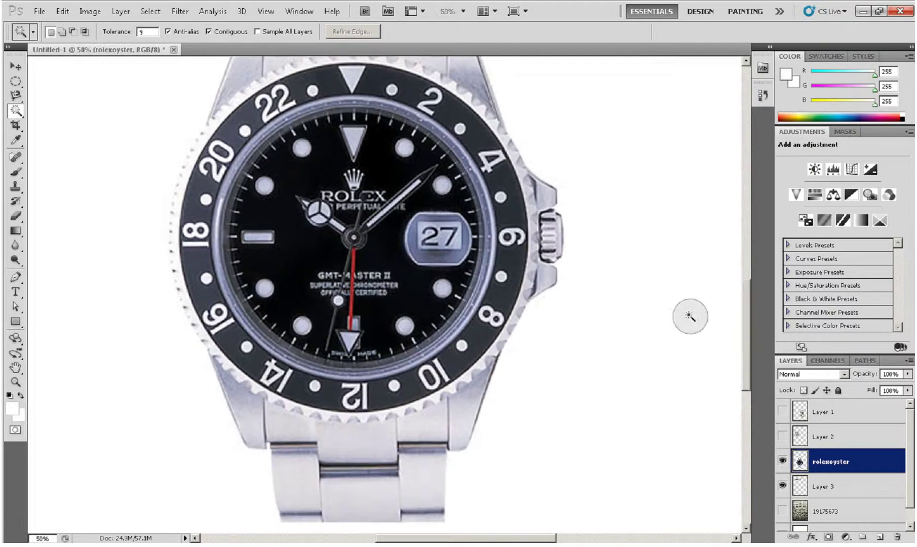
pyautogui.moveTo(742, 313)
pyautogui.mouseDown()
pyautogui.moveTo(745, 335)
pyautogui.moveTo(744, 328)
pyautogui.mouseUp()
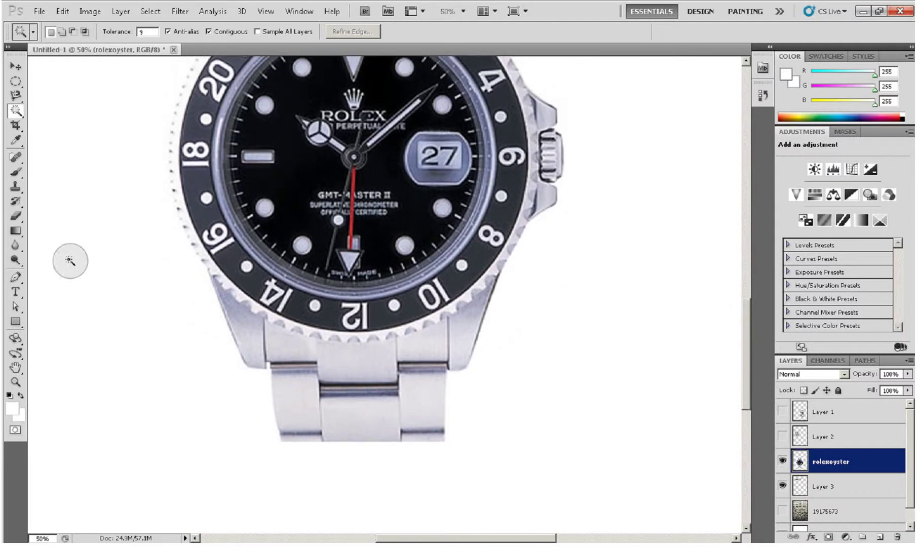
pyautogui.click(17, 278)
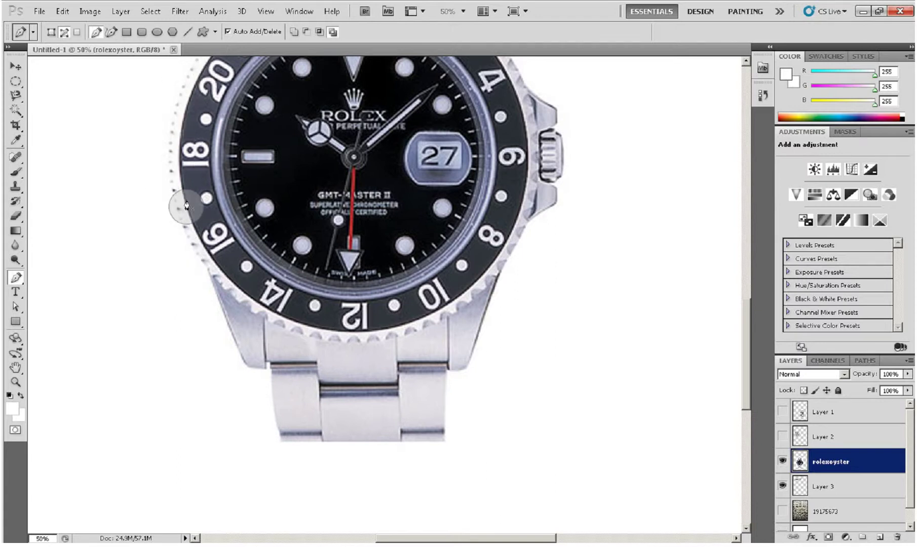
pyautogui.click(444, 442)
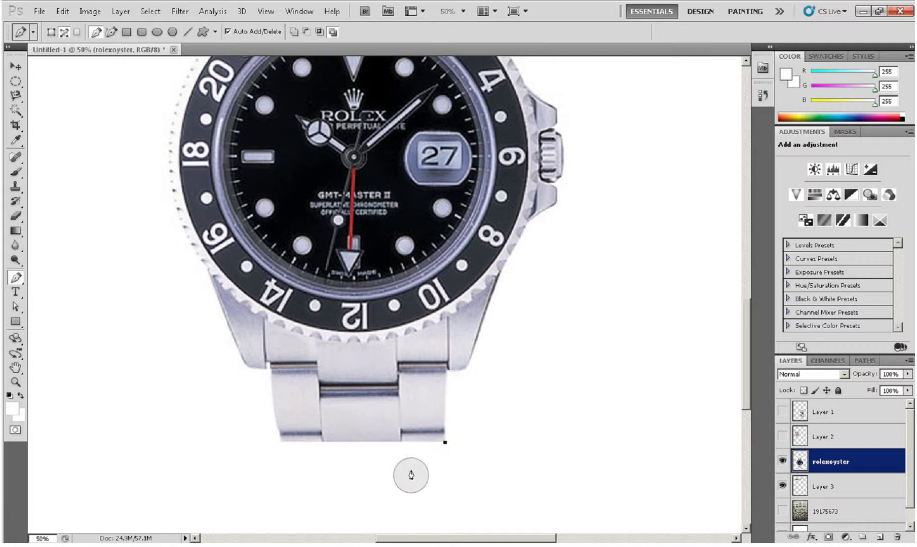
pyautogui.click(280, 442)
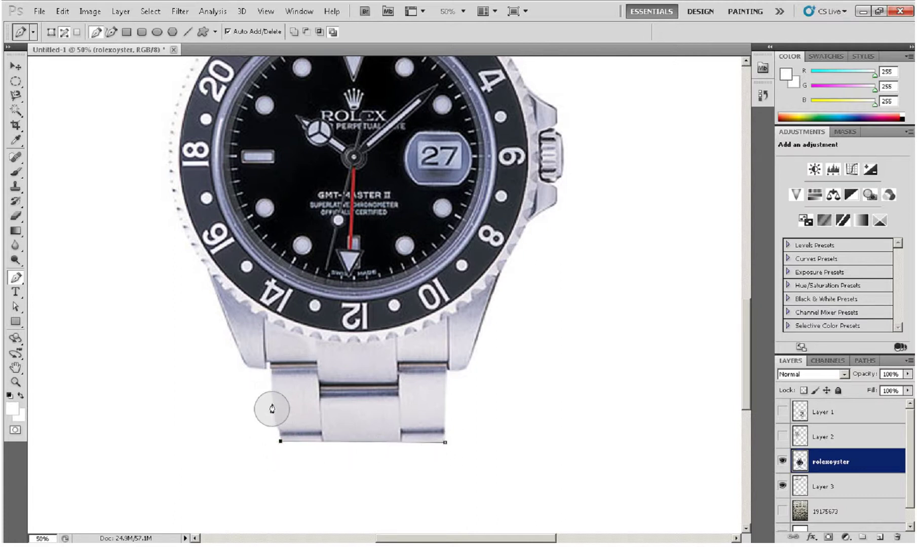
pyautogui.moveTo(272, 395); pyautogui.dragTo(275, 423)
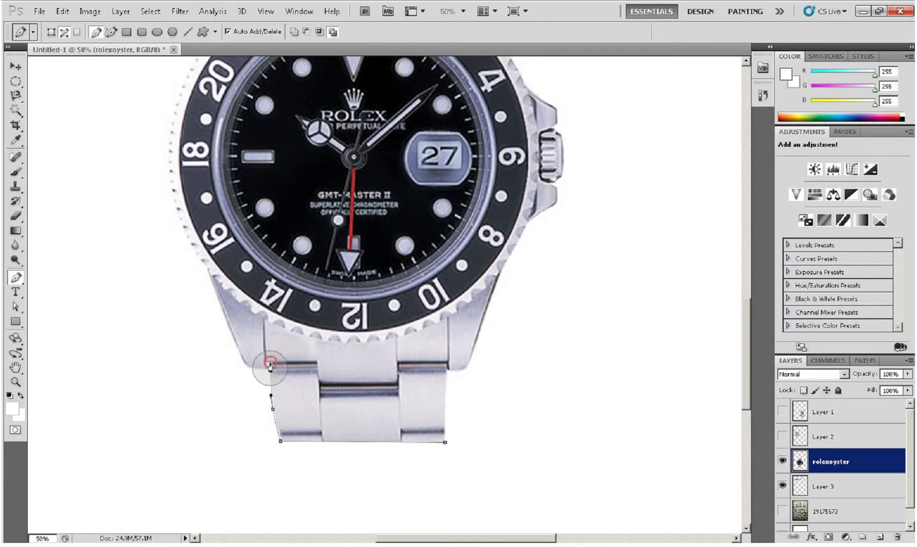
# Continue the path along the lower-left lug and around the bezel's left edge to near the 20 mark, and close it at its starting point
pyautogui.click(267, 369)
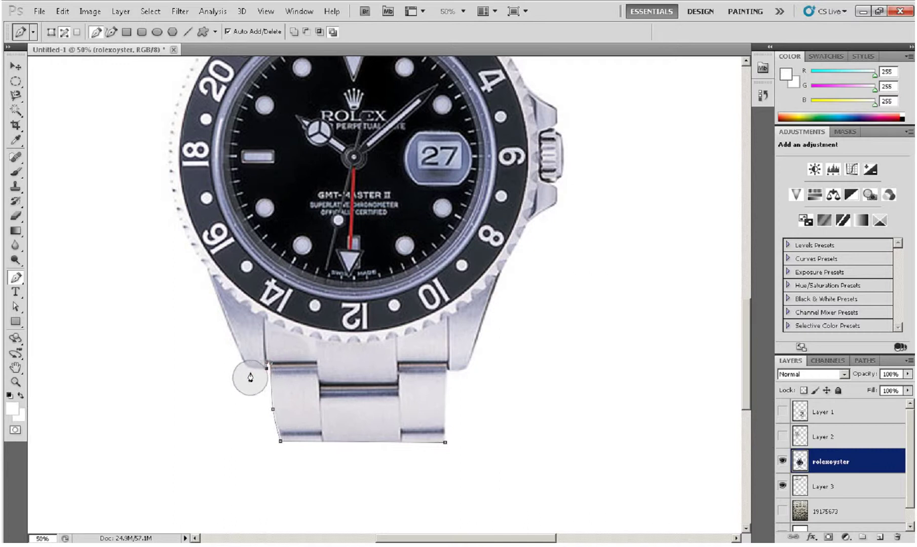
pyautogui.click(247, 367)
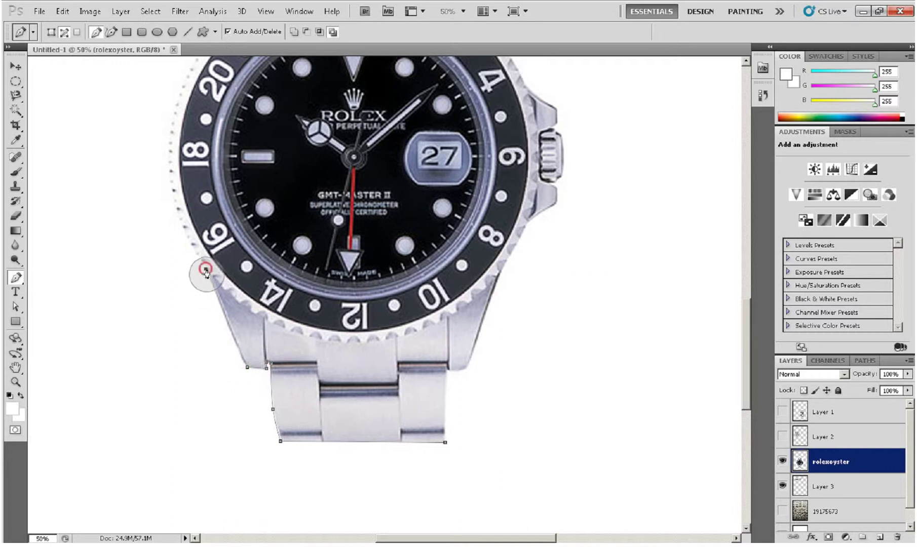
pyautogui.click(205, 269)
pyautogui.moveTo(745, 329); pyautogui.dragTo(744, 288)
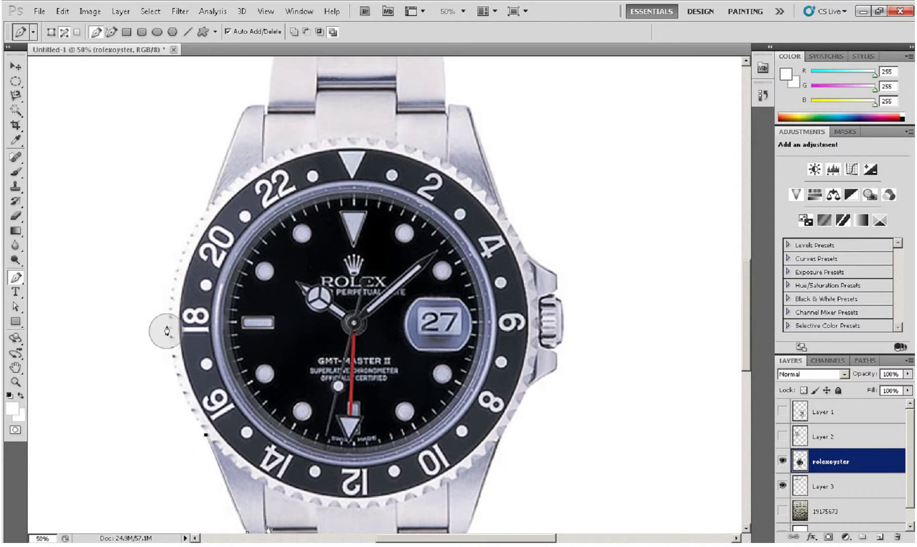
pyautogui.moveTo(168, 328)
pyautogui.mouseDown()
pyautogui.moveTo(169, 271)
pyautogui.moveTo(176, 261)
pyautogui.moveTo(202, 277)
pyautogui.moveTo(211, 258)
pyautogui.moveTo(195, 232)
pyautogui.moveTo(169, 237)
pyautogui.moveTo(156, 257)
pyautogui.moveTo(165, 268)
pyautogui.mouseUp()
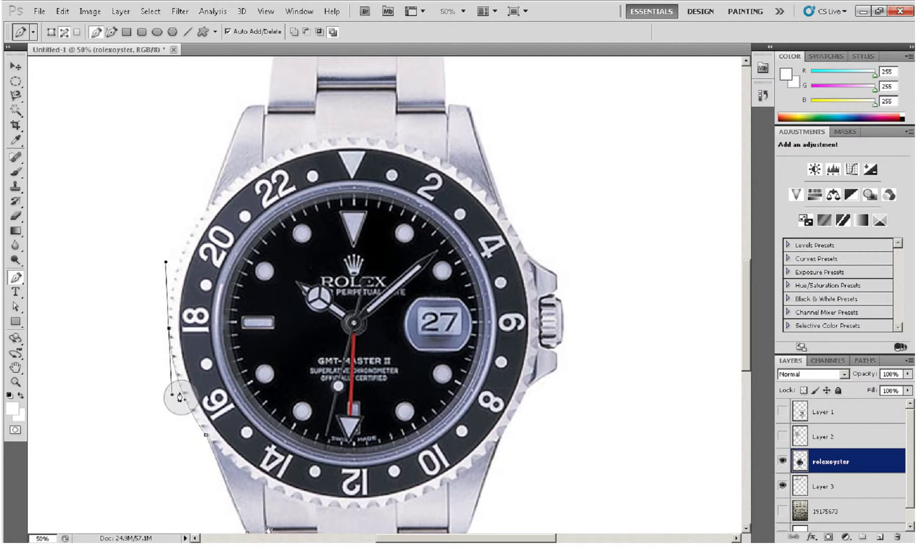
pyautogui.click(205, 212)
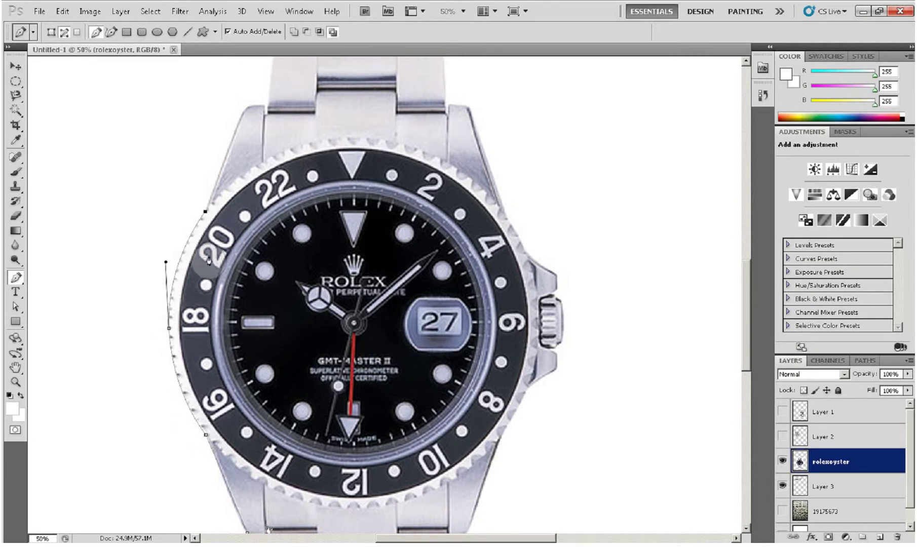
pyautogui.moveTo(746, 301); pyautogui.dragTo(722, 327)
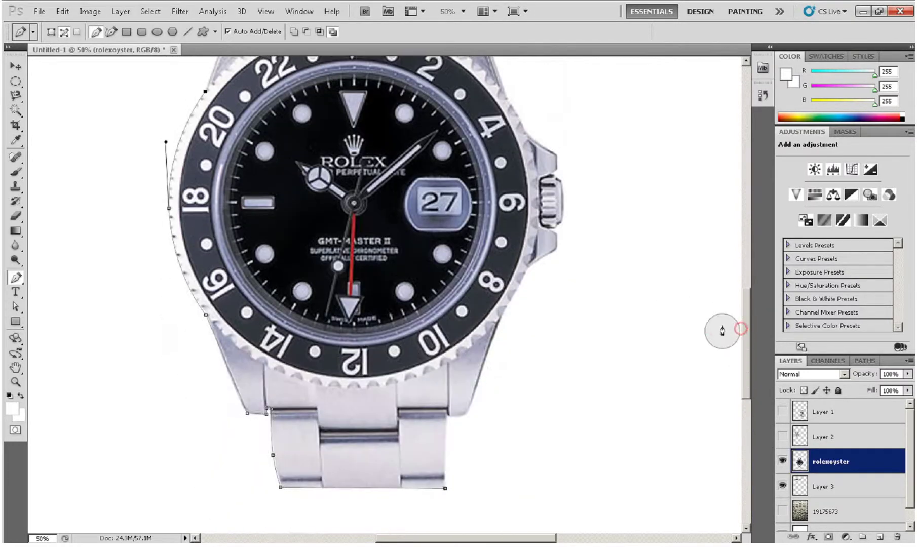
pyautogui.click(445, 489)
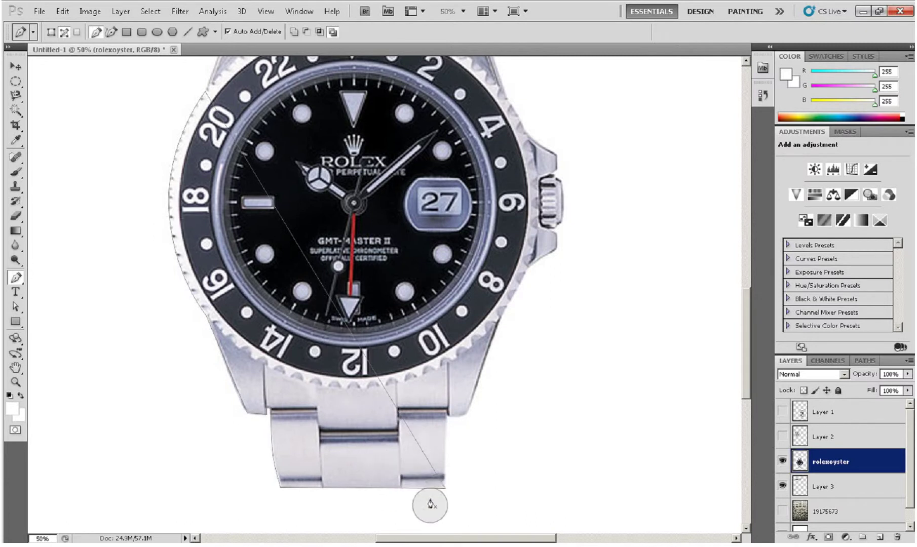
# Check the drawn Work Path by deselecting it and selecting it again
pyautogui.rightClick(442, 488)
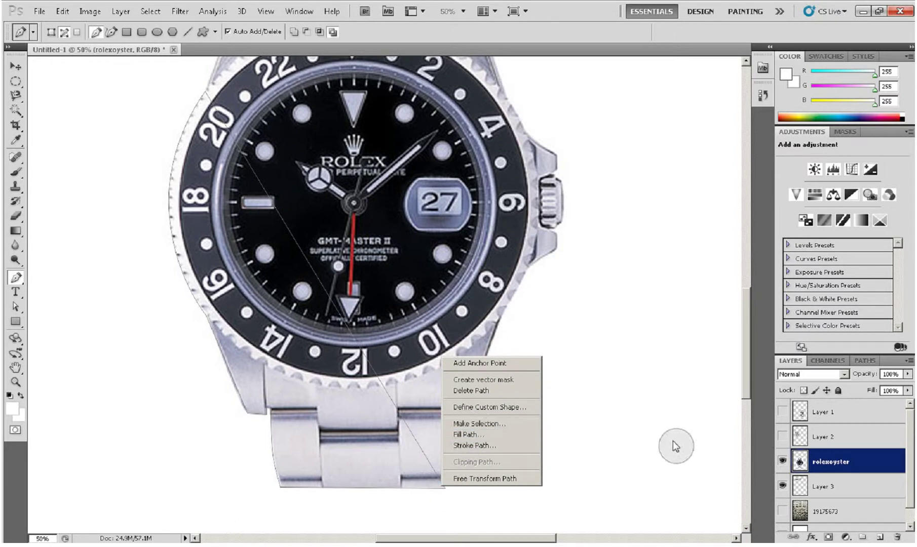
pyautogui.click(863, 360)
pyautogui.click(864, 363)
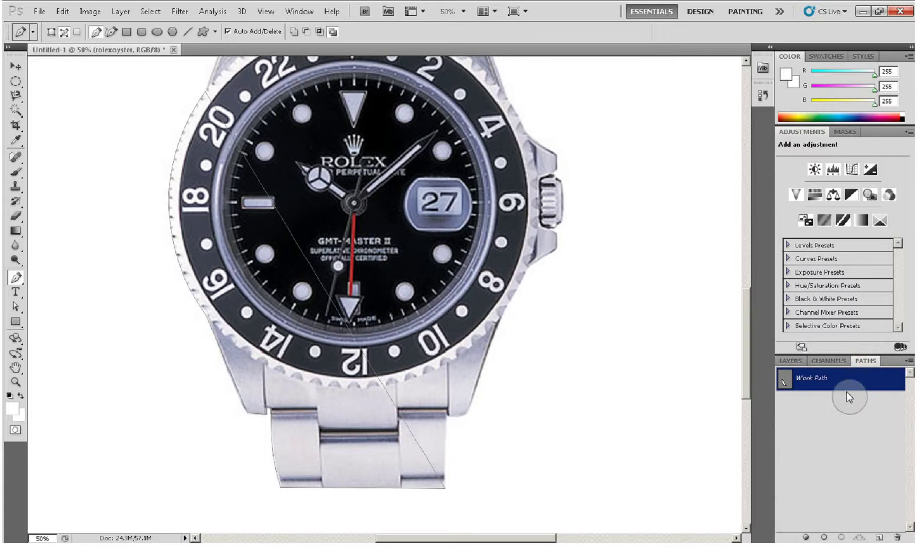
pyautogui.click(823, 437)
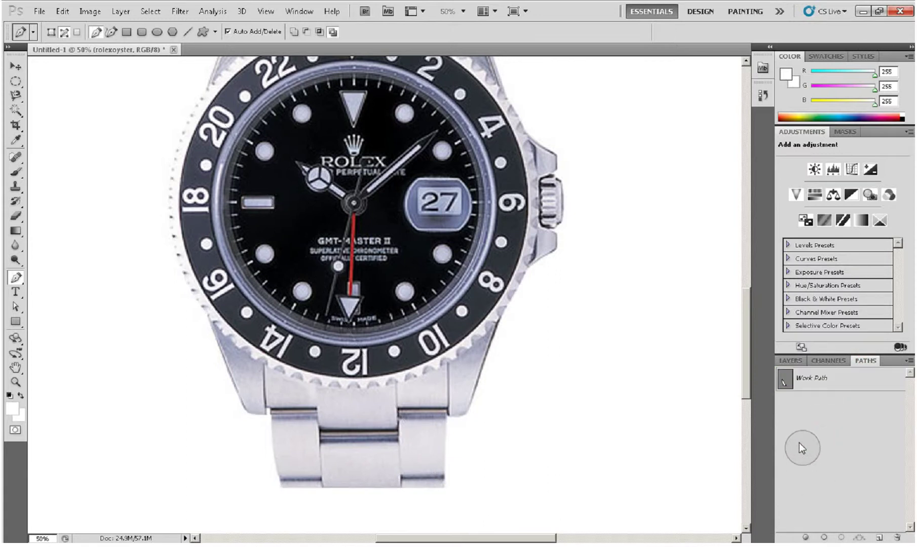
pyautogui.click(803, 383)
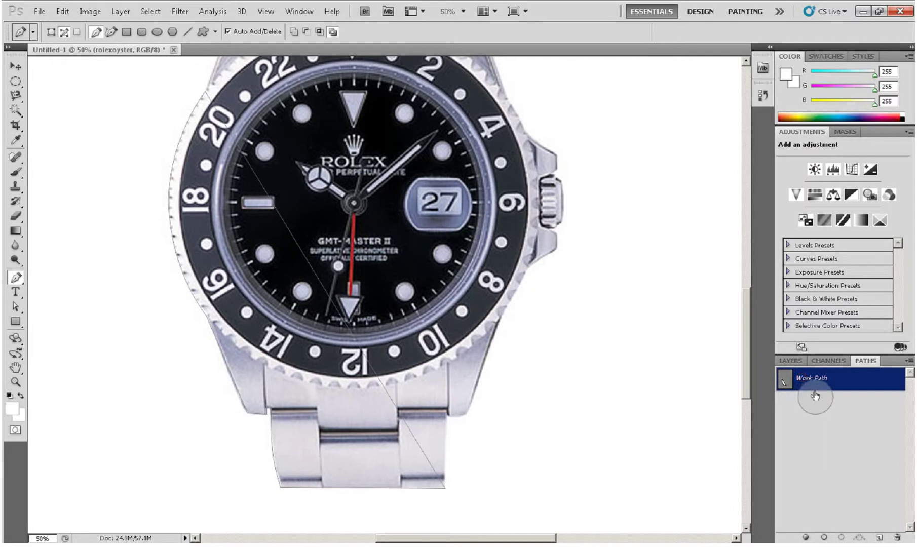
# Make a new anti-aliased selection from the Work Path with a feather radius of 0 pixels
pyautogui.rightClick(819, 380)
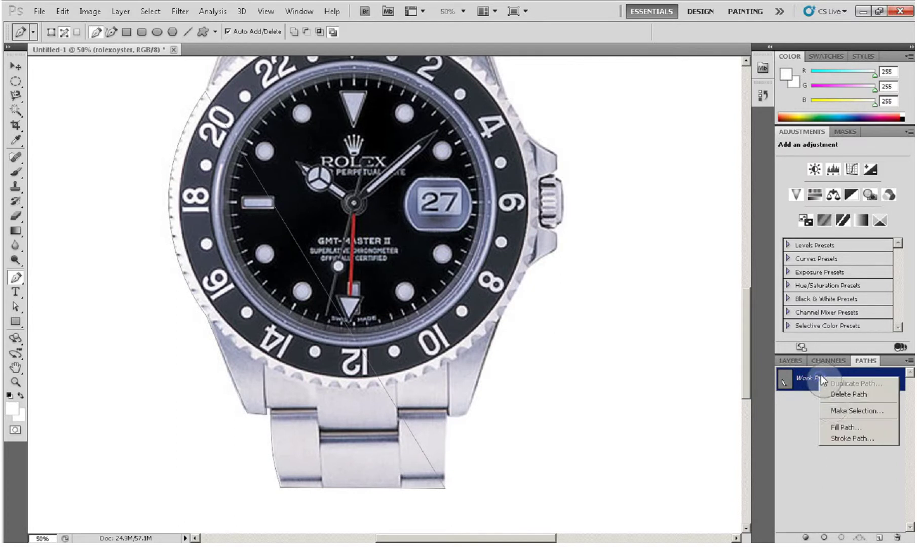
pyautogui.click(836, 413)
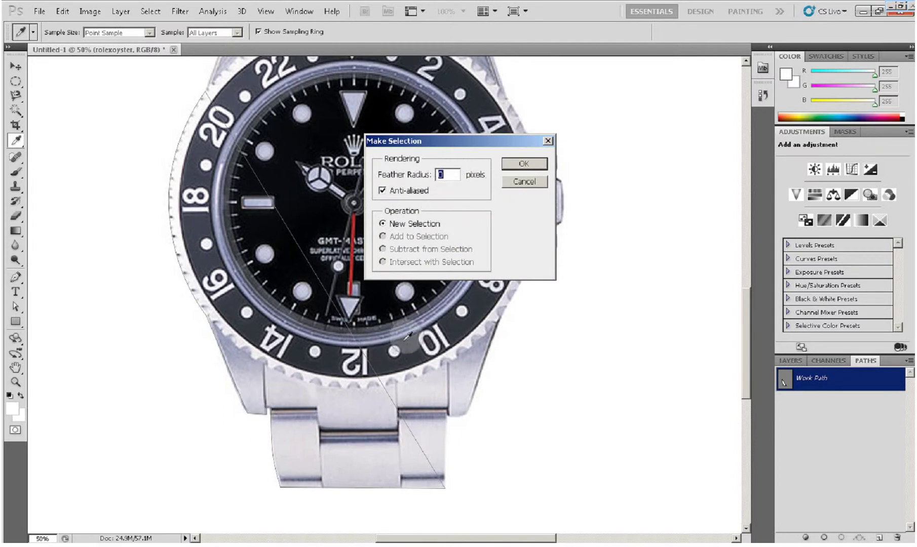
pyautogui.write('0')
pyautogui.click(519, 166)
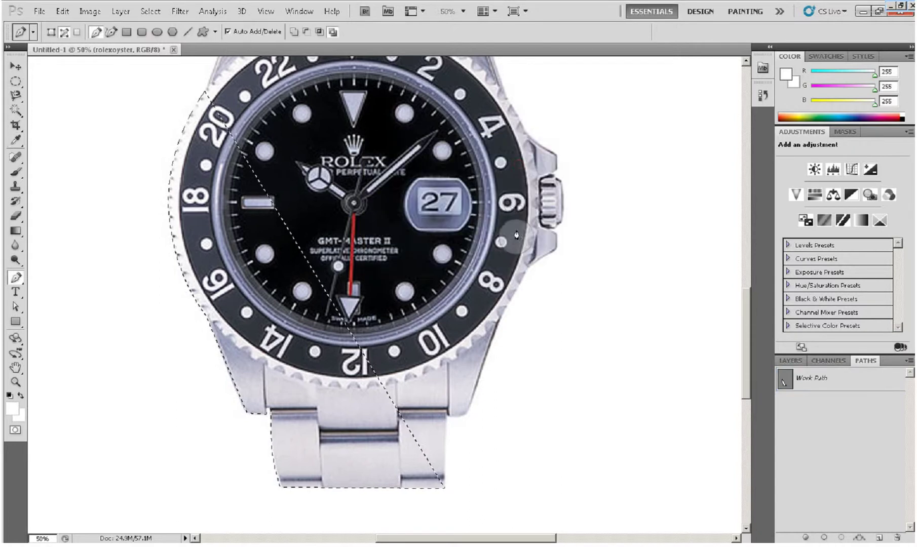
# Copy the selected part of the watch to a new layer and hide the rolexoyster layer
pyautogui.click(791, 360)
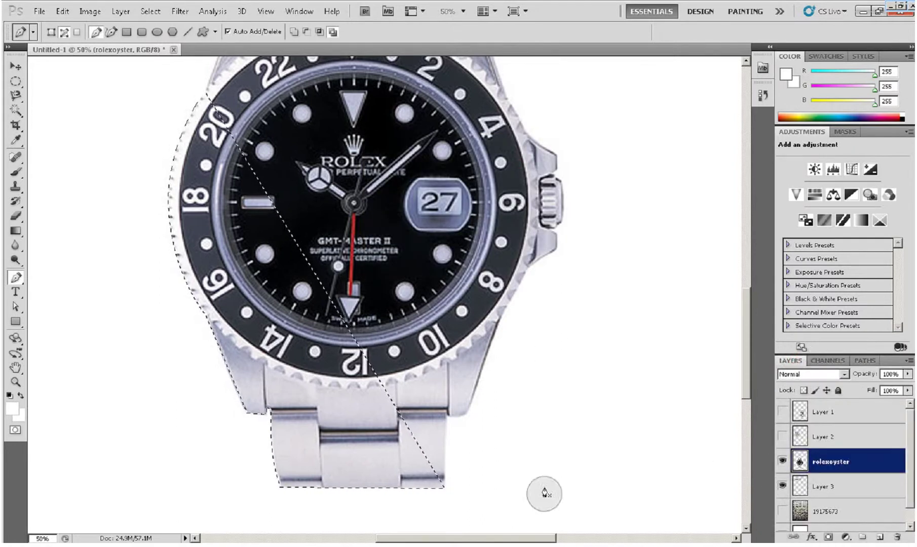
pyautogui.hotkey('ctrl', 'j')
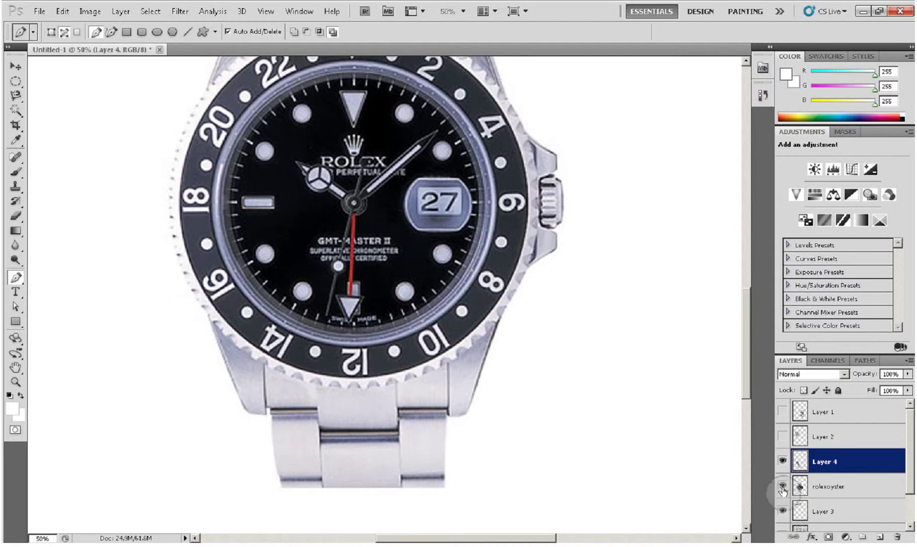
pyautogui.click(783, 486)
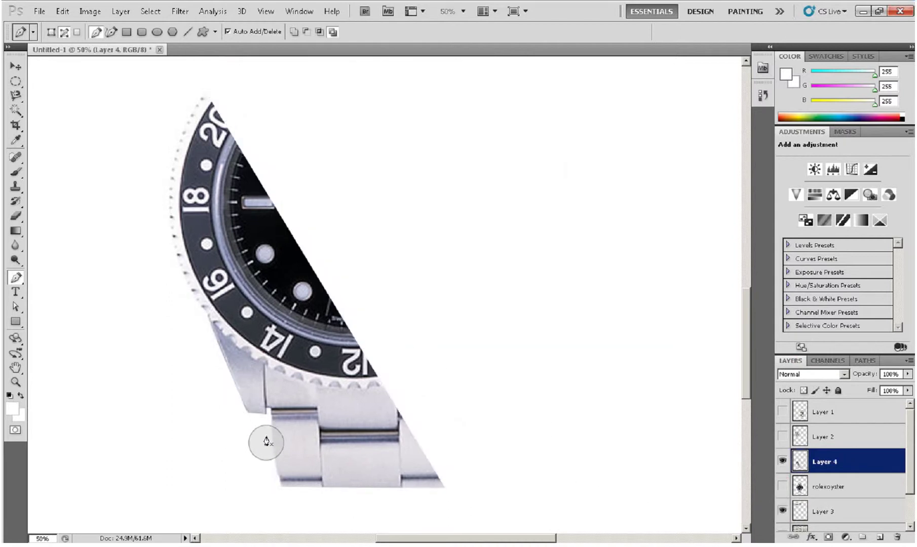
# Show the 19175673 skin photo layer behind the watch cutout
pyautogui.click(783, 513)
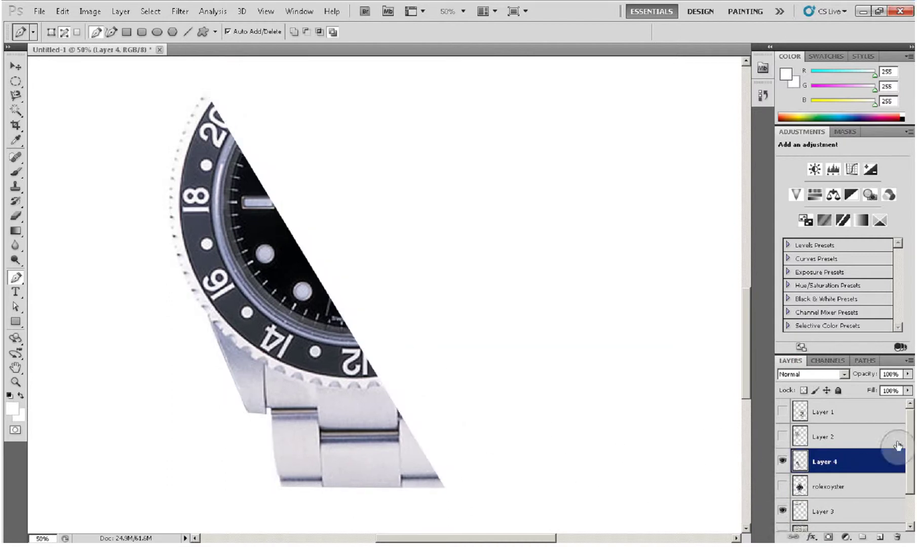
pyautogui.scroll(-2, 910, 440)
pyautogui.click(782, 495)
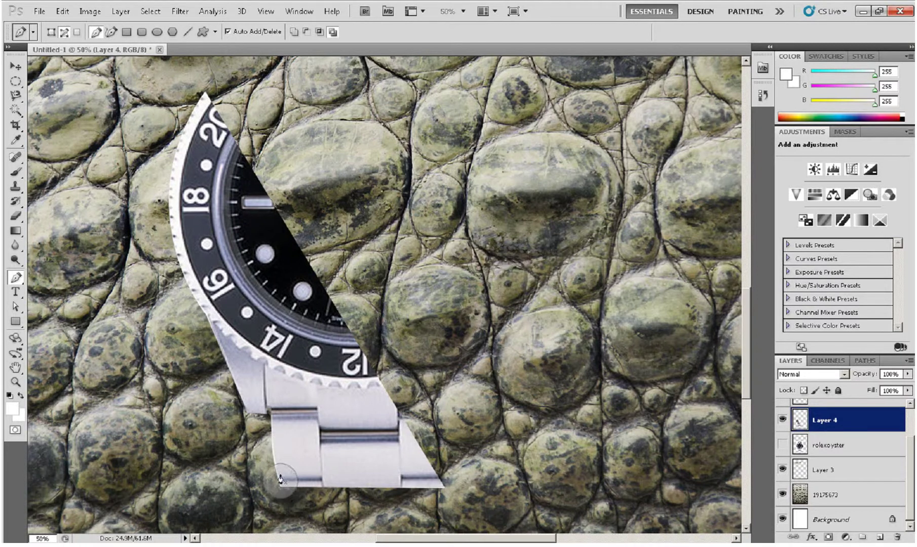
# Inspect the cutout's lower bracelet edge close up against the skin photo, and undo the copied watch layer
pyautogui.hotkey('ctrl', '+')
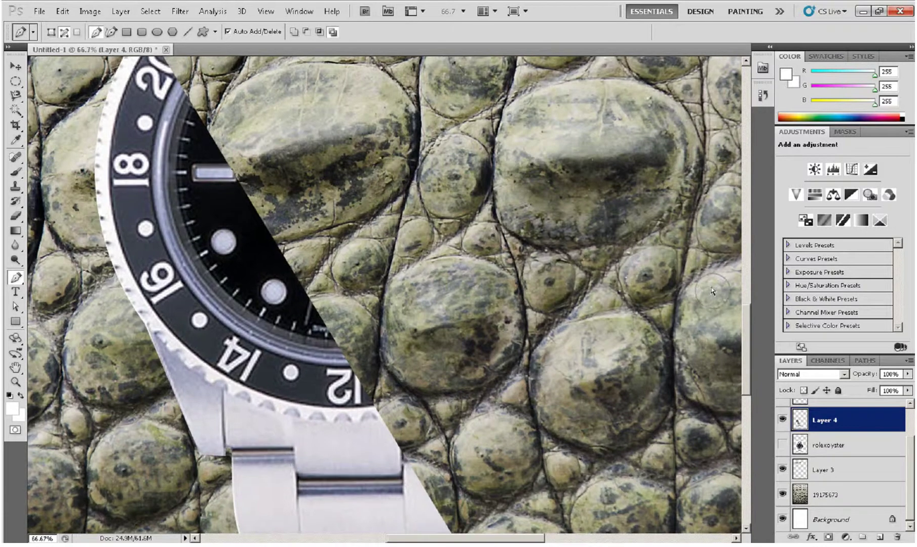
pyautogui.hotkey('ctrl', '+')
pyautogui.moveTo(746, 334); pyautogui.dragTo(744, 392)
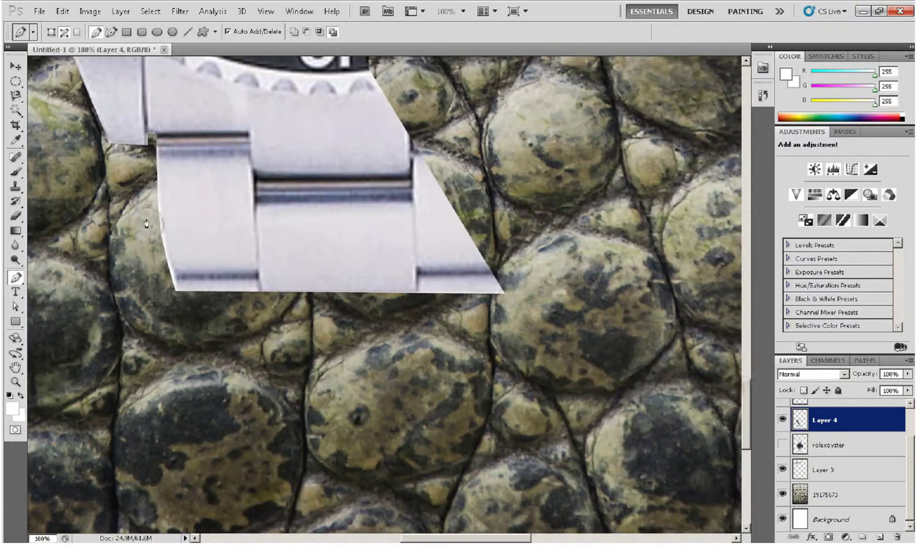
pyautogui.click(175, 292)
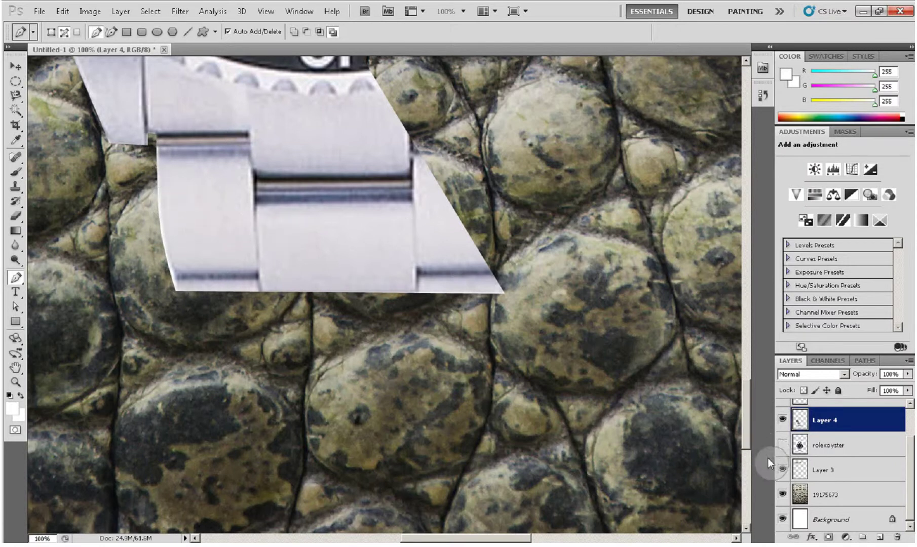
pyautogui.hotkey('ctrl', 'z')
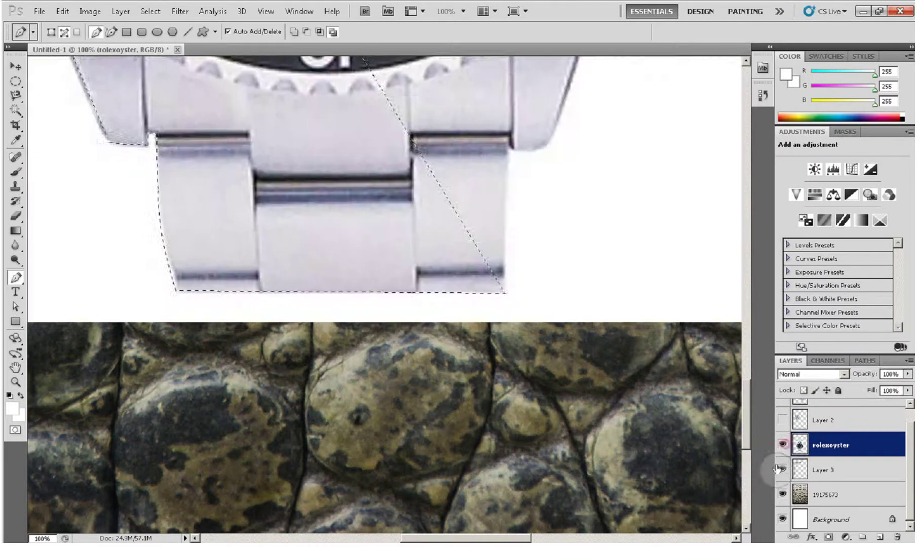
# Open Refine Edge for the watch selection on the rolexoyster layer and move the dialog clear of the bracelet
pyautogui.click(783, 444)
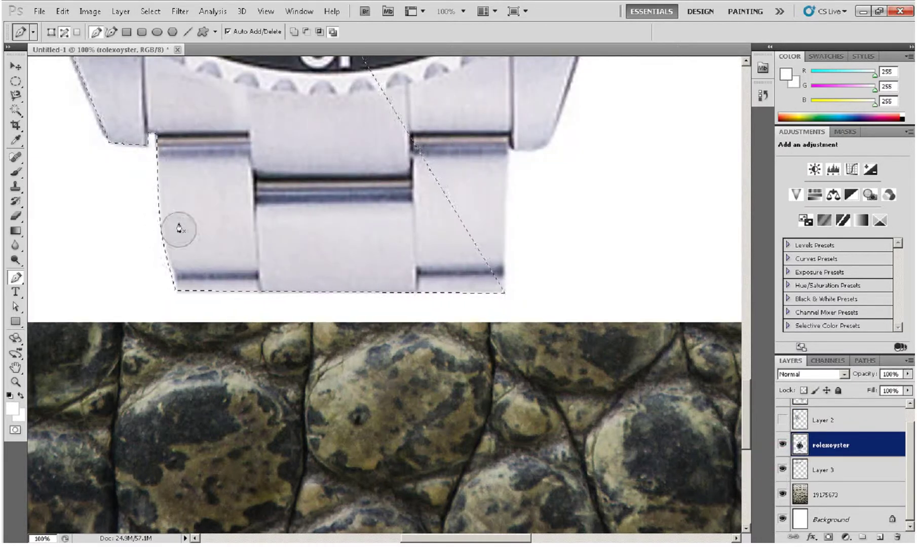
pyautogui.click(150, 10)
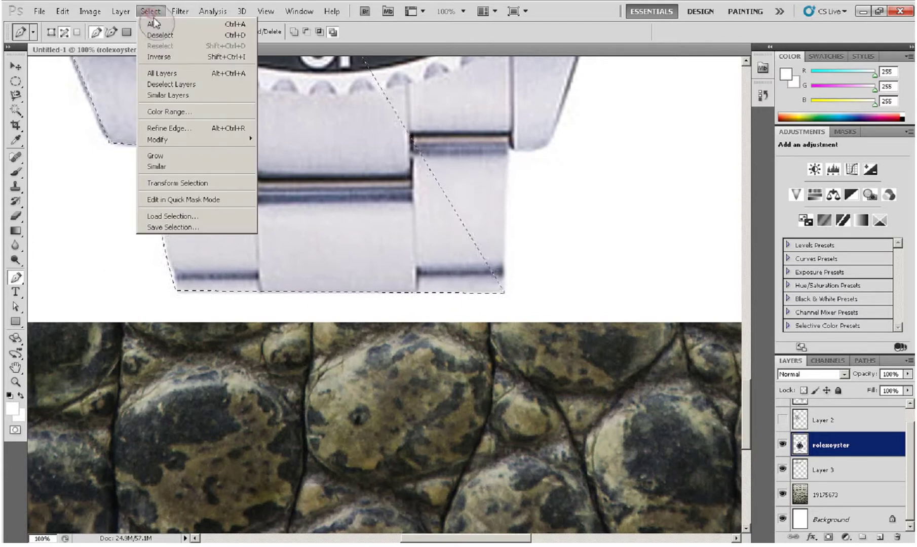
pyautogui.click(179, 129)
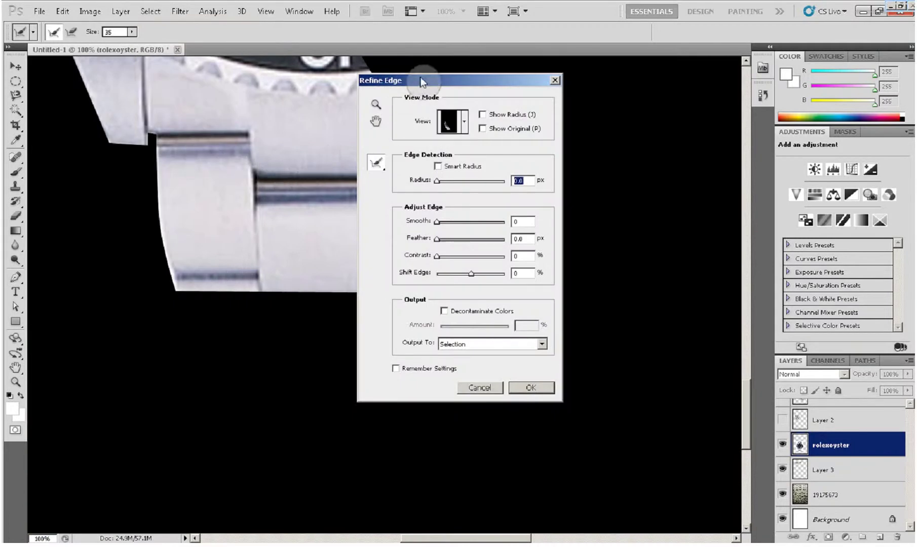
pyautogui.moveTo(435, 81); pyautogui.dragTo(487, 116)
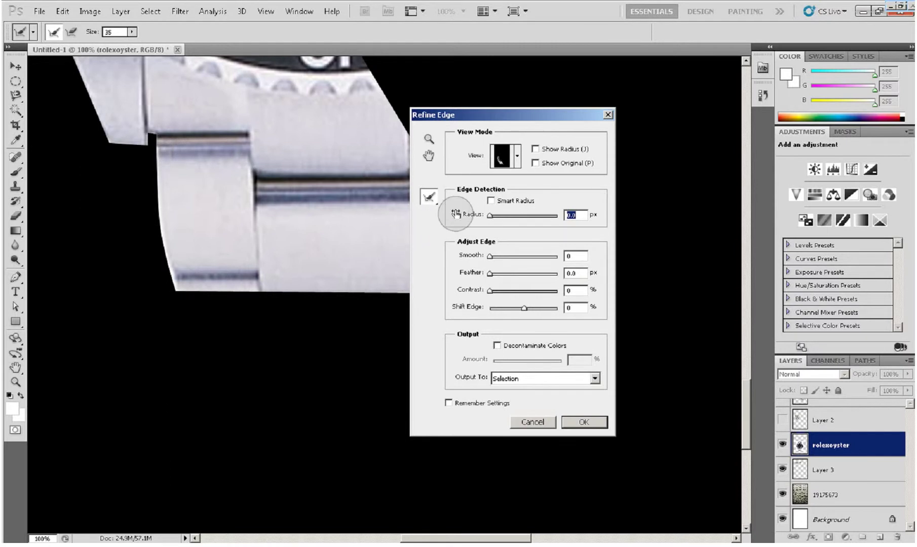
# Preview the selection as Marching Ants and On White, and set the Refine Edge view to On Black
pyautogui.click(518, 157)
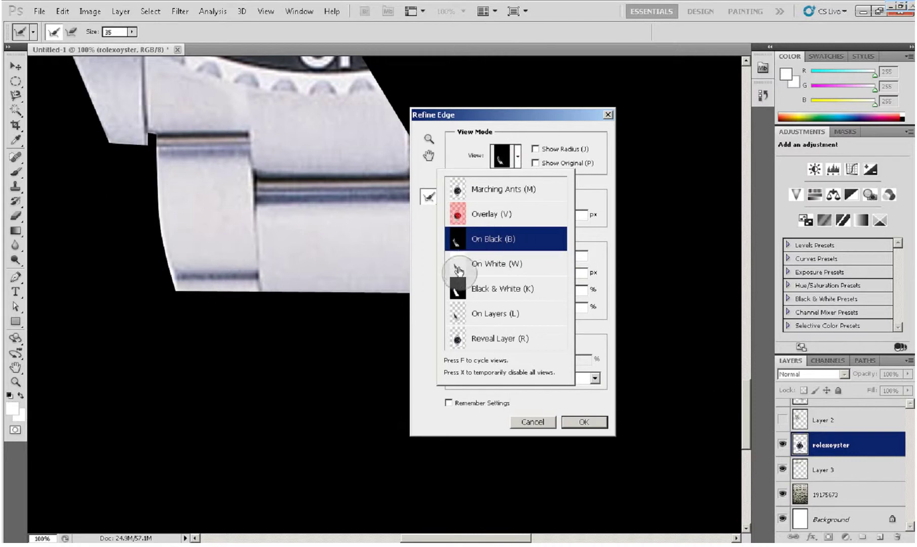
pyautogui.click(462, 189)
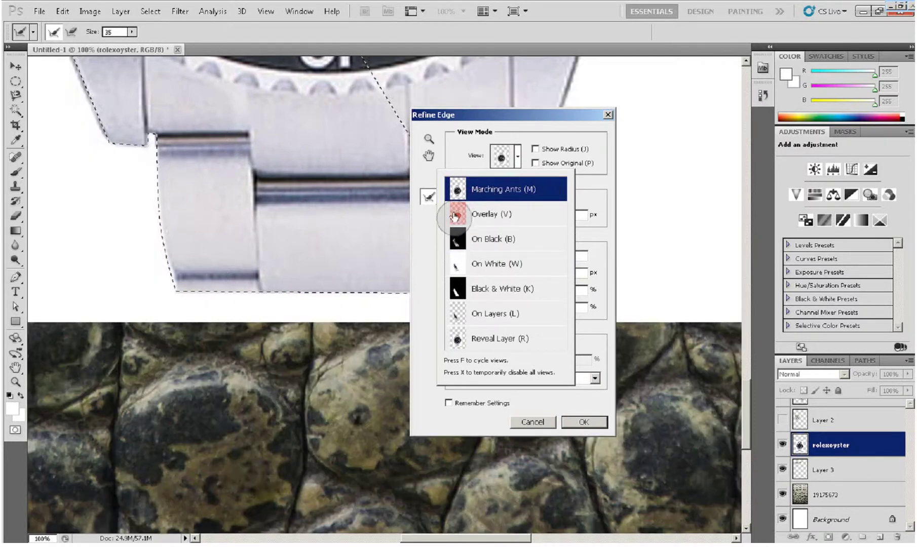
pyautogui.click(471, 264)
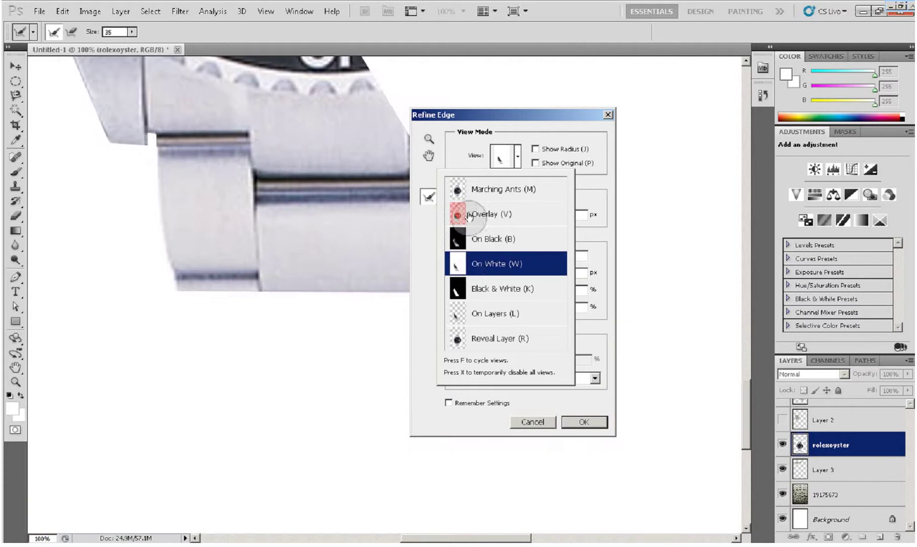
pyautogui.click(475, 237)
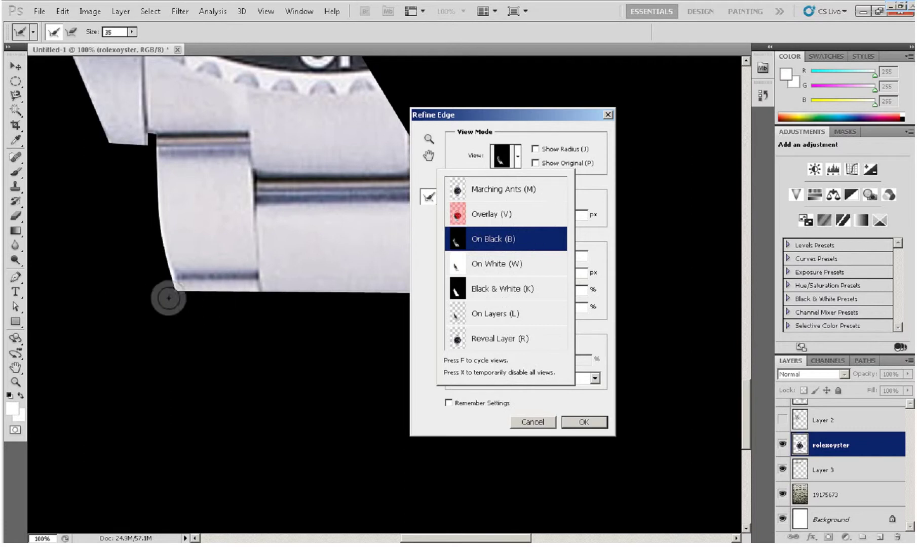
pyautogui.click(605, 190)
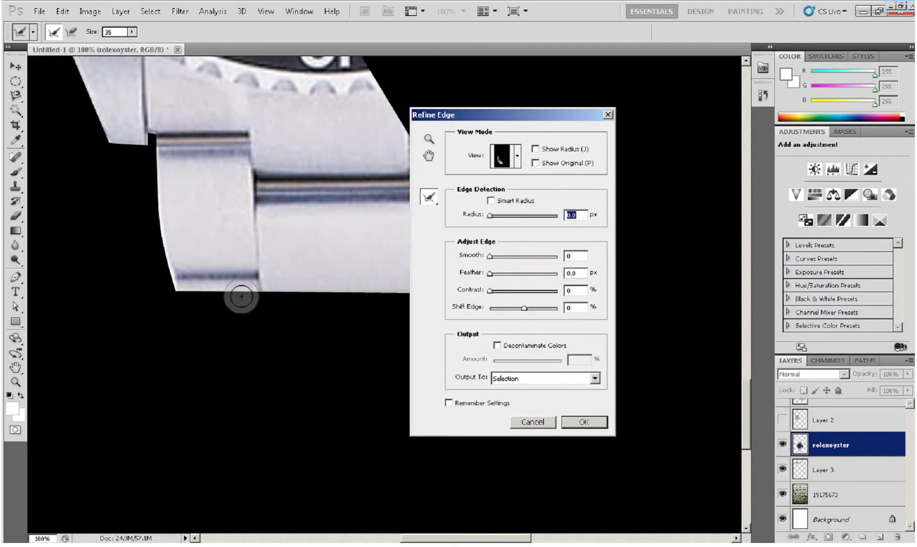
# Enable Smart Radius with a 0.2 px radius and brush the Refine Radius tool up the bracelet's outer side edge to the notch
pyautogui.click(429, 198)
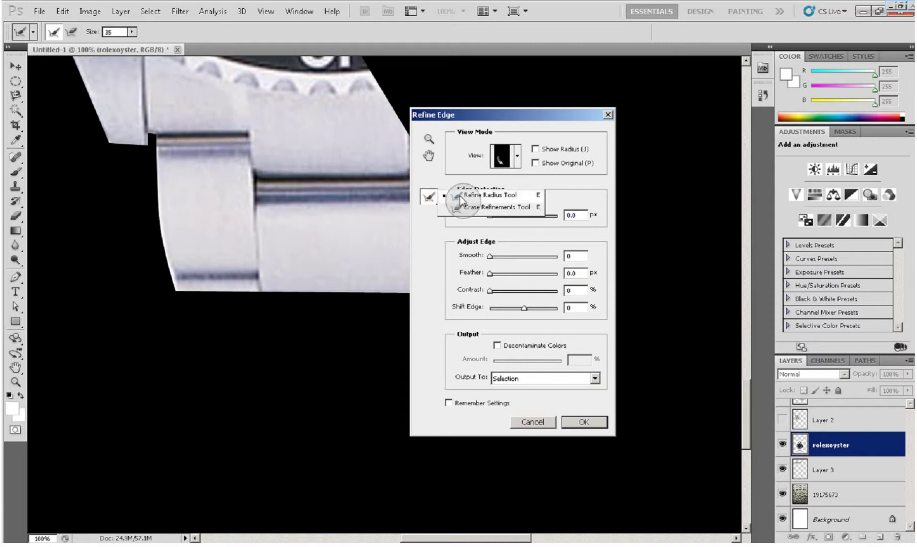
pyautogui.click(461, 198)
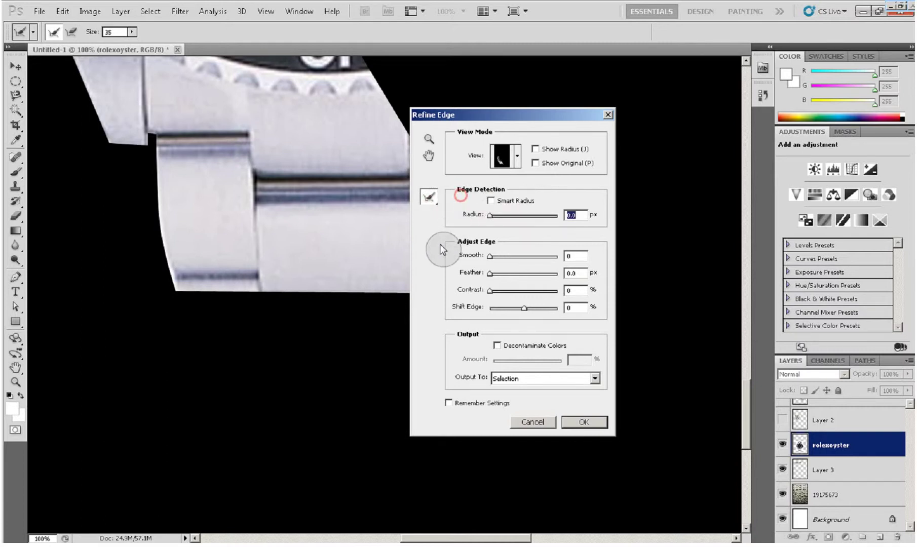
pyautogui.moveTo(490, 217); pyautogui.dragTo(491, 208)
pyautogui.click(490, 201)
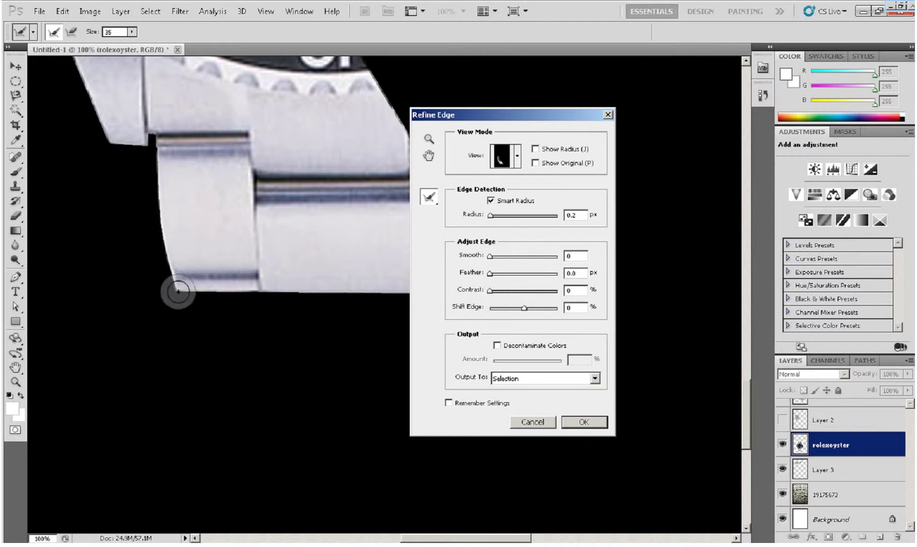
pyautogui.moveTo(177, 290)
pyautogui.mouseDown()
pyautogui.moveTo(156, 141)
pyautogui.moveTo(149, 145)
pyautogui.mouseUp()
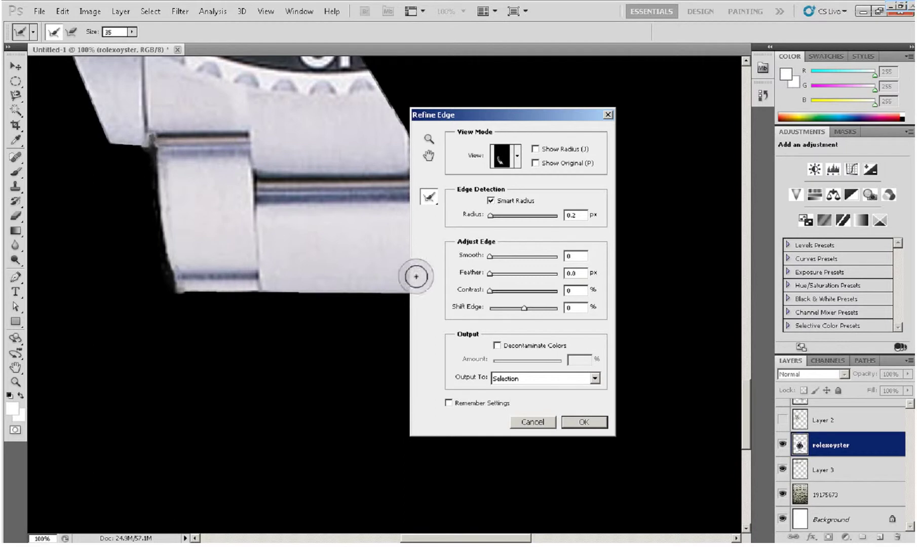
# Set Smooth to 24, Feather to 4.0 px and Contrast to 27%, and touch up the edge at the notch between lug and bracelet
pyautogui.moveTo(482, 256); pyautogui.dragTo(509, 292)
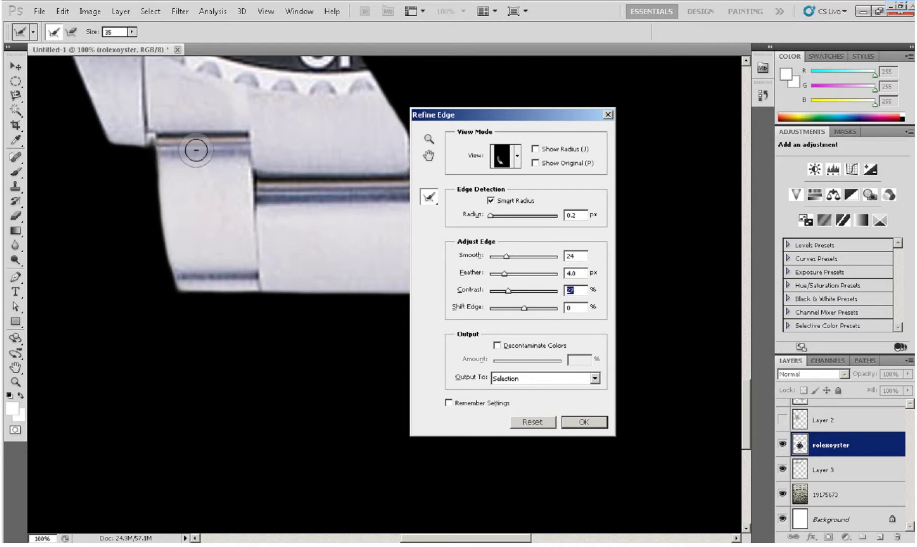
pyautogui.click(151, 137)
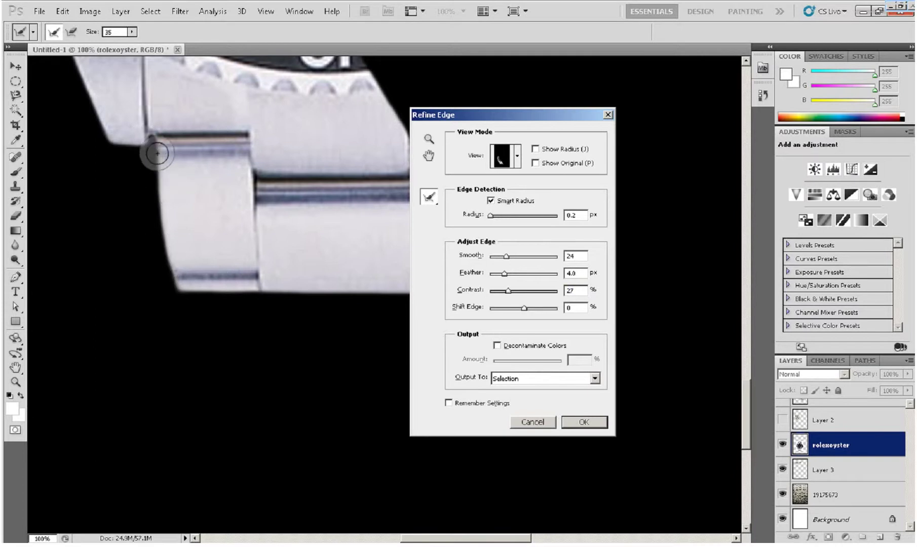
pyautogui.click(152, 137)
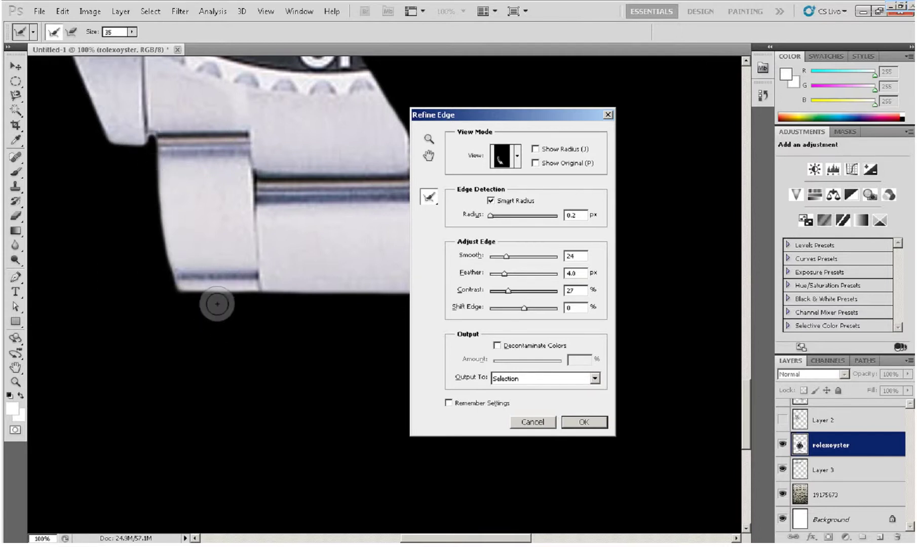
# Keep Selection as the Refine Edge output and apply the refinement to the watch selection
pyautogui.hotkey('ctrl', '-')
pyautogui.hotkey('ctrl', '-')
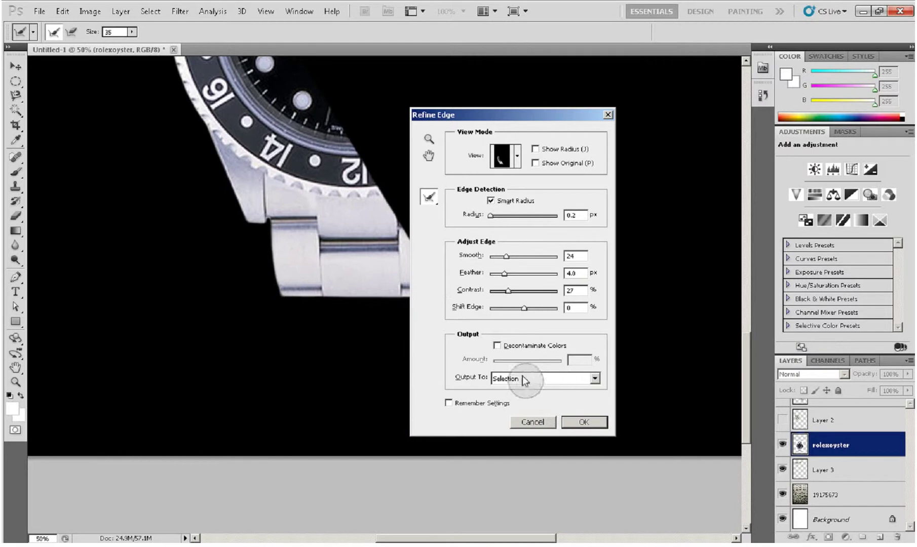
pyautogui.click(528, 380)
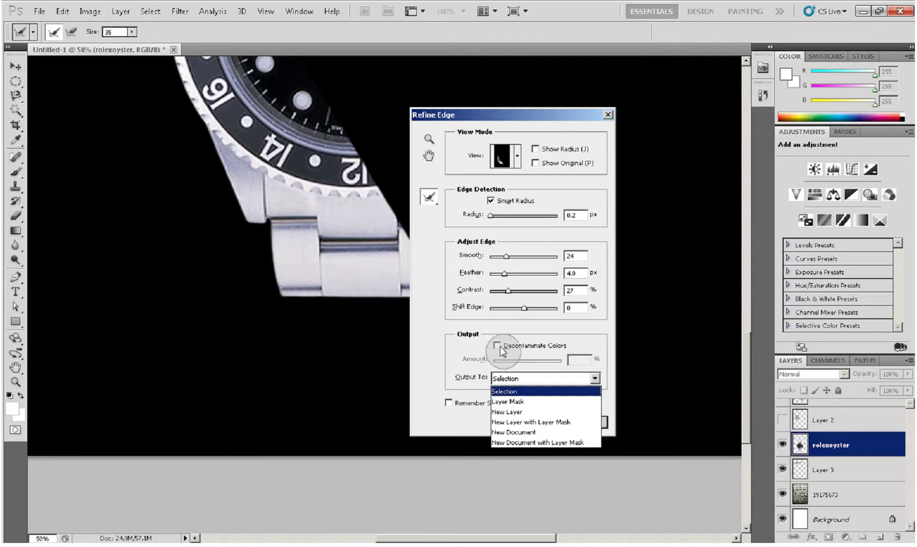
pyautogui.click(501, 393)
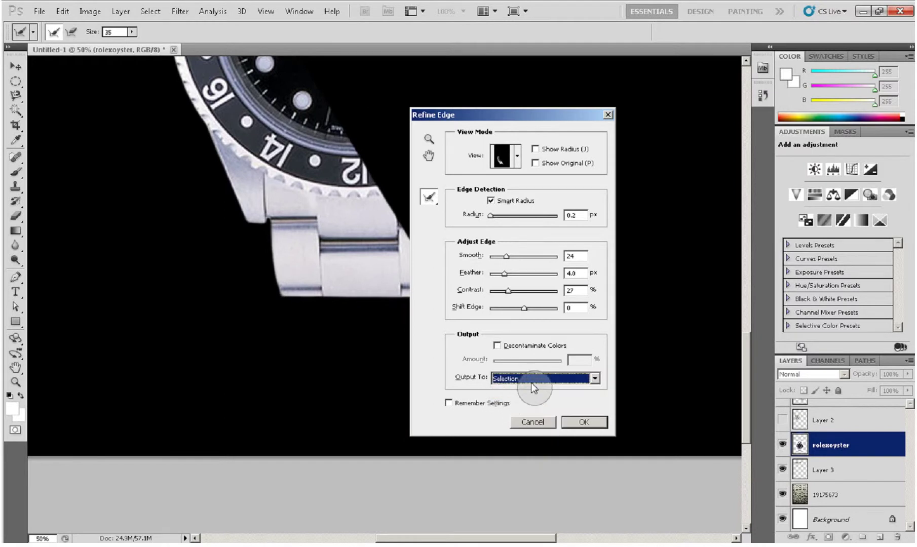
pyautogui.click(572, 423)
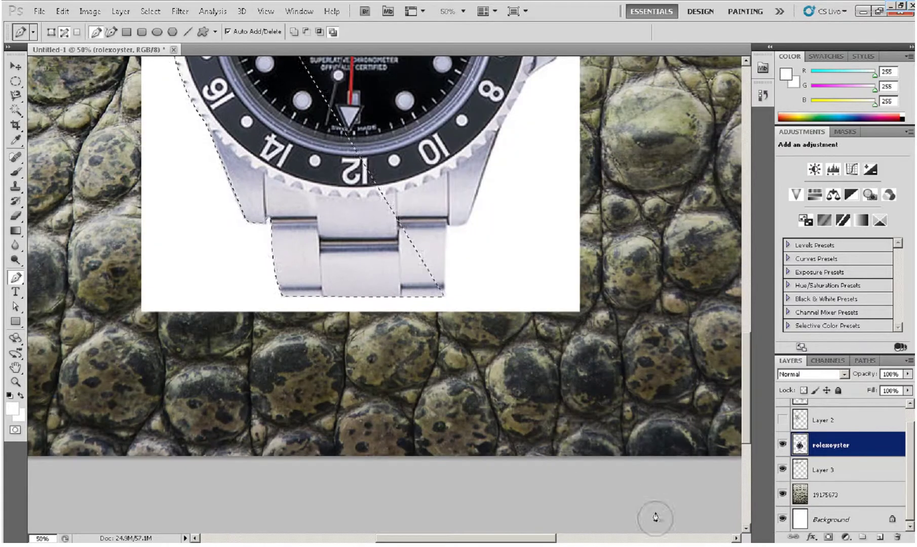
# Copy the refined watch selection to a new layer and hide the rolexoyster layer to view the cutout on the skin photo
pyautogui.hotkey('ctrl', 'j')
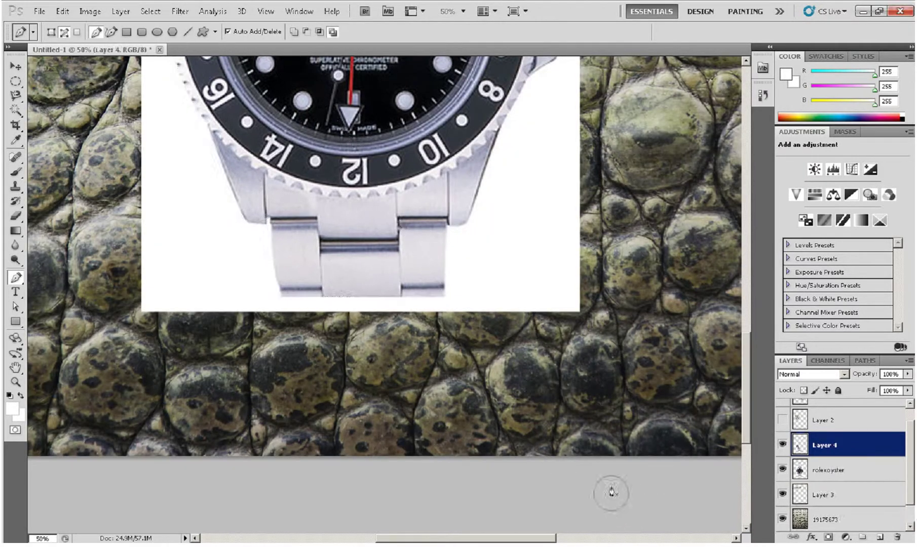
pyautogui.click(783, 470)
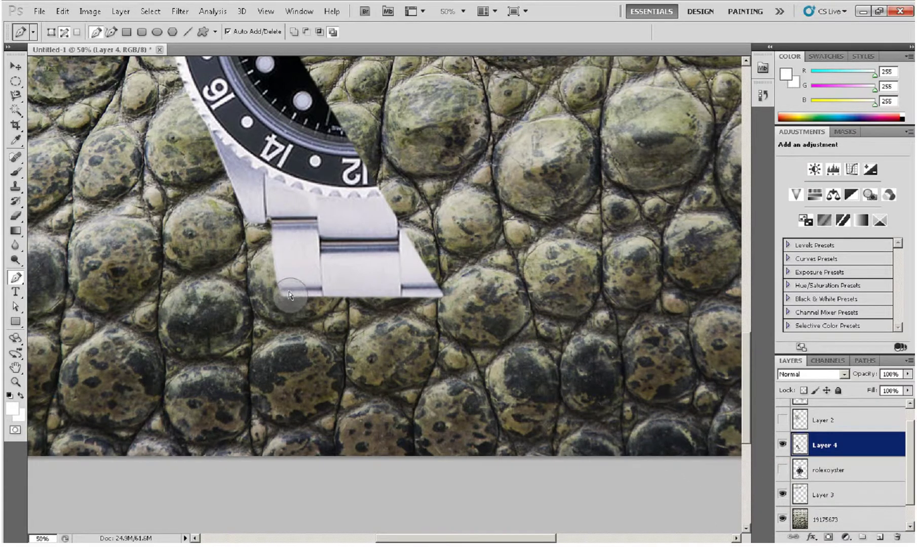
pyautogui.scroll(-1, 289, 297)
pyautogui.scroll(-1, 296, 304)
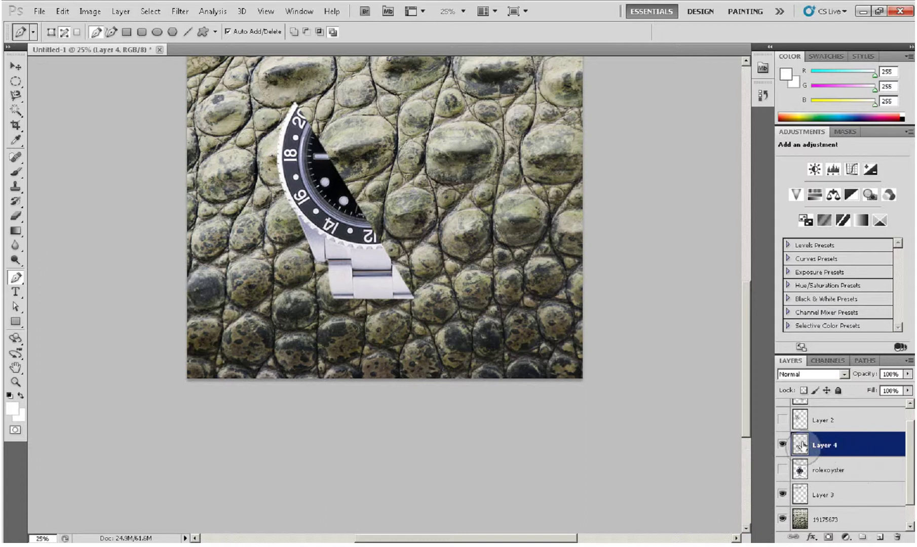
# Show the rolexoyster layer again and hide Layer 1, Layer 2 and Layer 4
pyautogui.scroll(1, 907, 442)
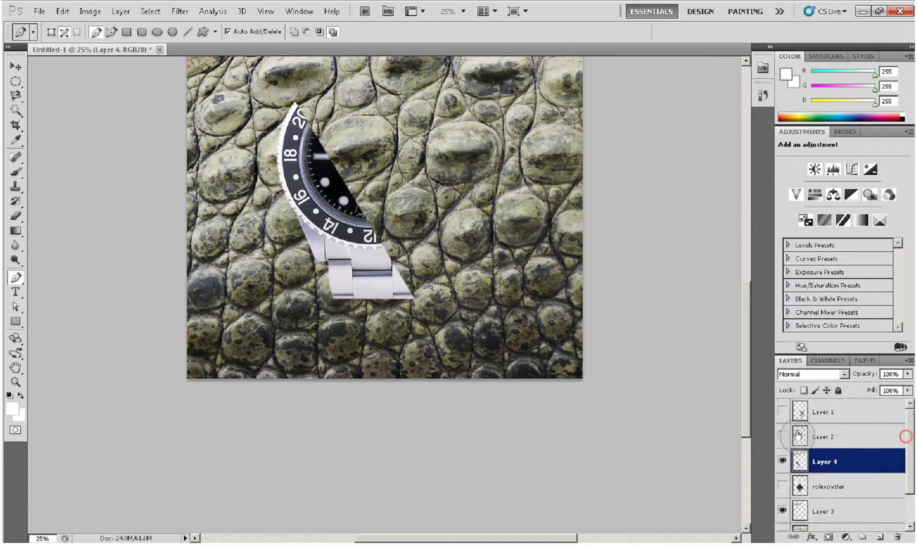
pyautogui.moveTo(783, 436); pyautogui.dragTo(783, 412)
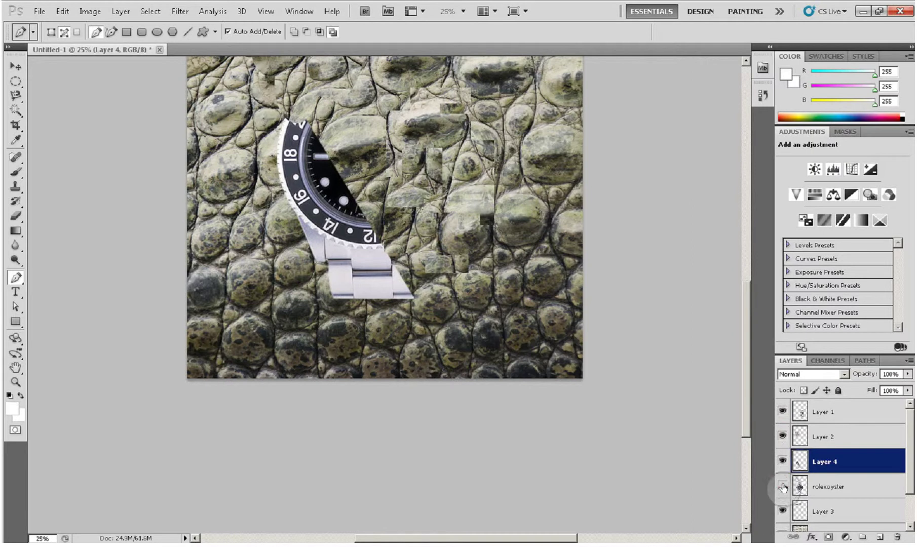
pyautogui.click(783, 485)
pyautogui.moveTo(783, 467); pyautogui.dragTo(784, 408)
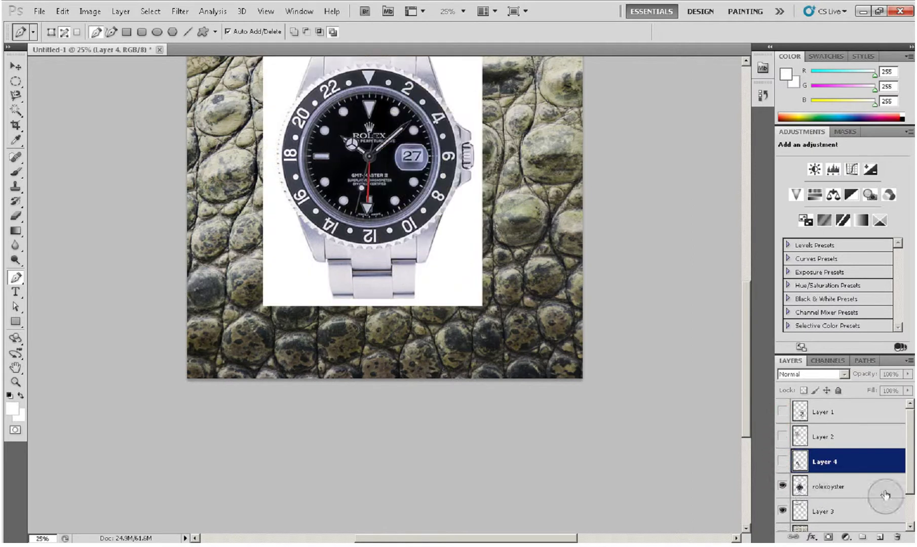
# Hide Layer 3 and toggle the rolexoyster layer off and back on above the skin photo
pyautogui.scroll(-2, 910, 464)
pyautogui.click(783, 445)
pyautogui.click(782, 469)
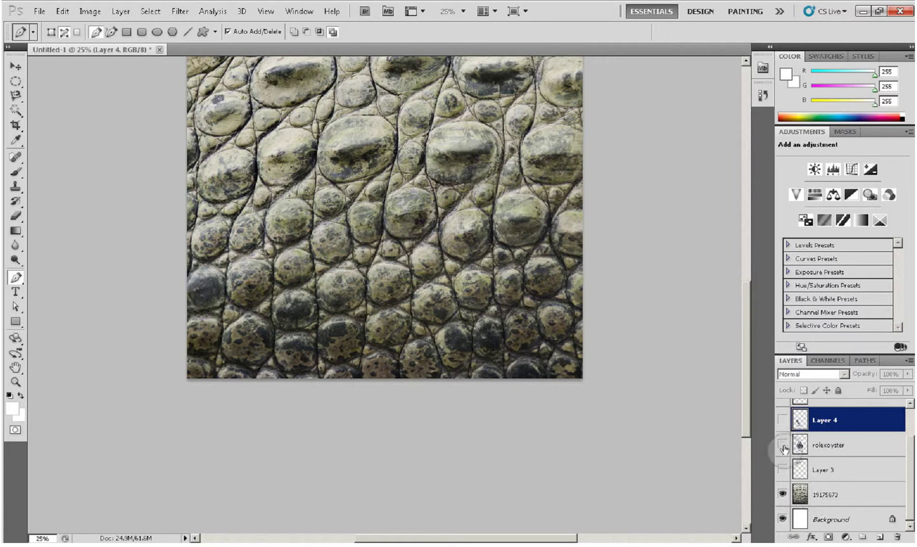
pyautogui.click(783, 445)
pyautogui.moveTo(910, 454)
pyautogui.mouseDown()
pyautogui.moveTo(909, 418)
pyautogui.moveTo(905, 467)
pyautogui.mouseUp()
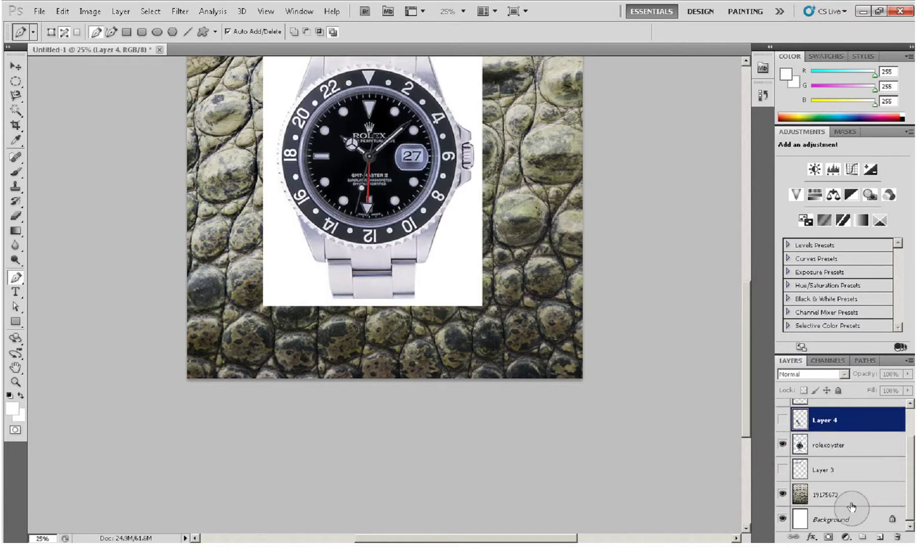